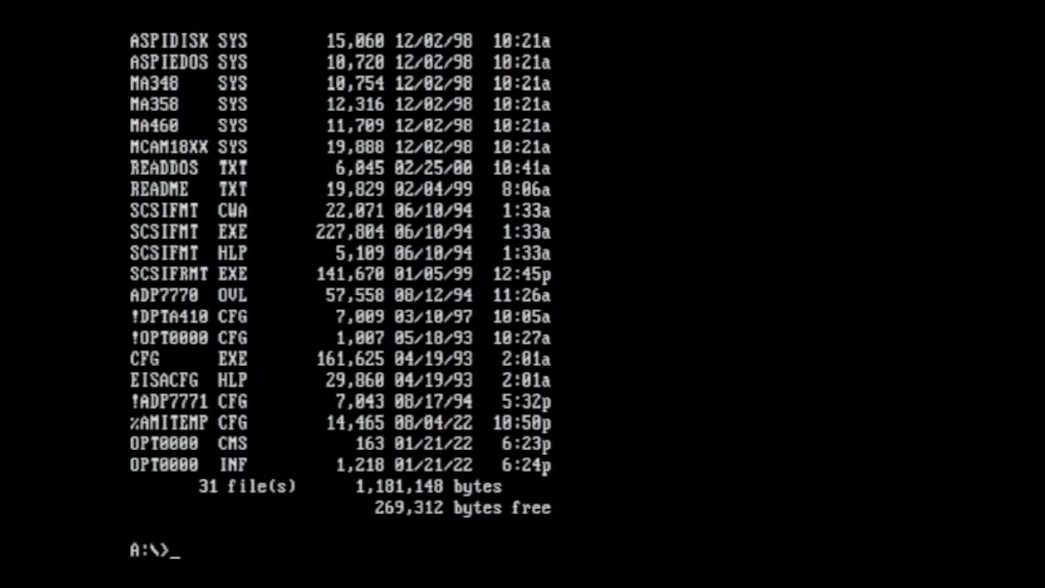
# Run CFG from the floppy and open 'Step 1: About EISA Configuration'
pyautogui.write('cfg')
pyautogui.press('Return')
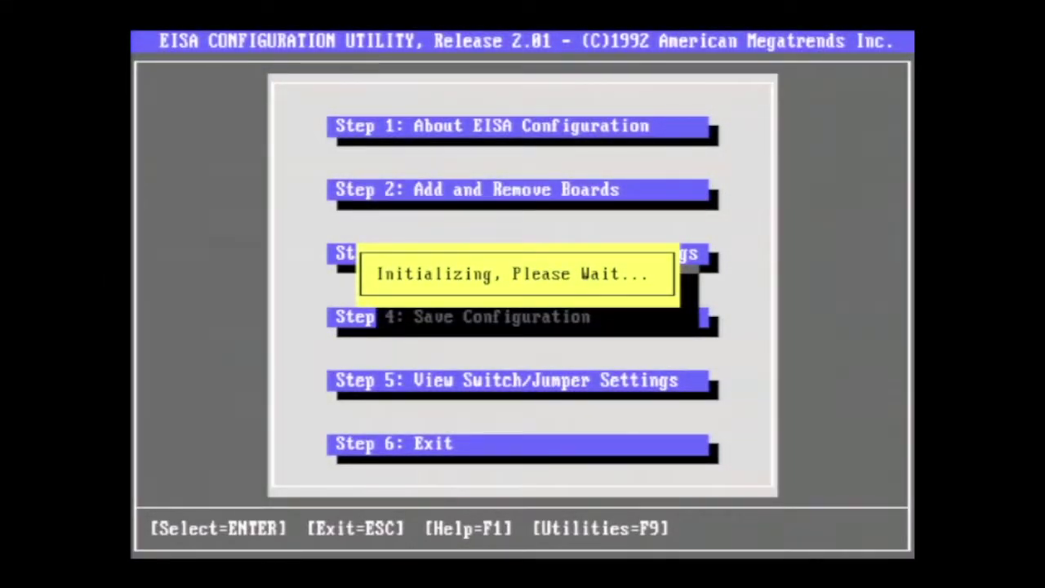
pyautogui.press('Return')
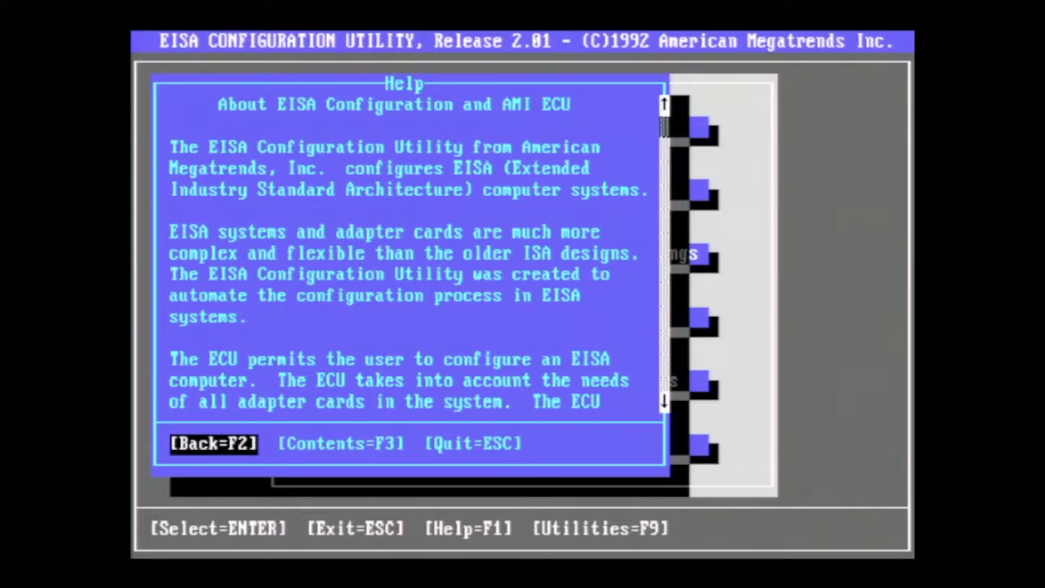
# Read the EISA help text on bus speed and expansion slots to the end, then return to the Steps menu
pyautogui.press('Down')
pyautogui.press('Down')
pyautogui.press('Down')
pyautogui.press('Down')
pyautogui.press('Down')
pyautogui.press('Down')
pyautogui.press('Down')
pyautogui.press('Down')
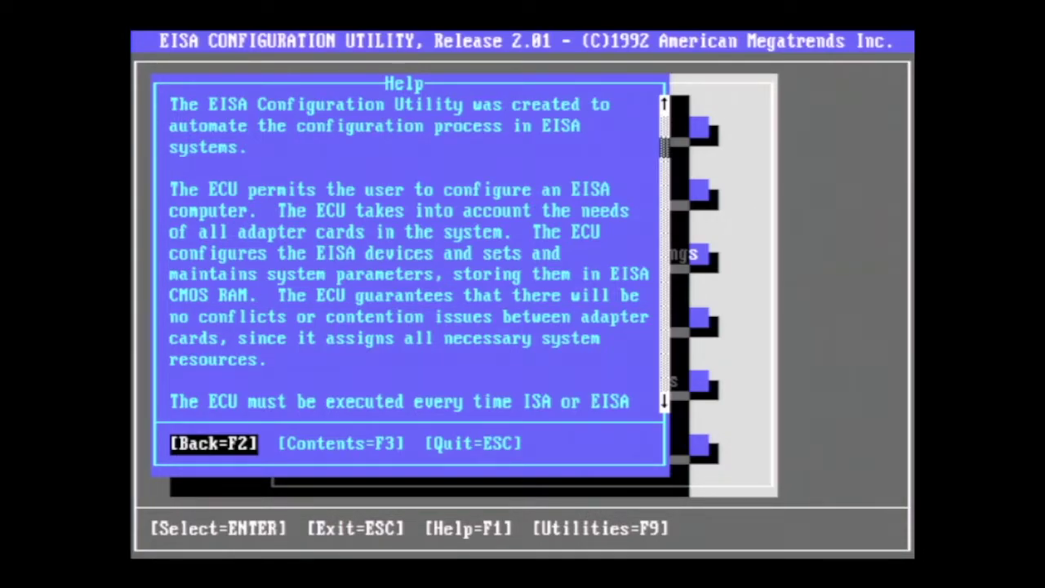
pyautogui.press('Down')
pyautogui.press('Down')
pyautogui.press('Down')
pyautogui.press('Down')
pyautogui.press('Down')
pyautogui.press('Down')
pyautogui.press('Down')
pyautogui.press('Down')
pyautogui.press('Down')
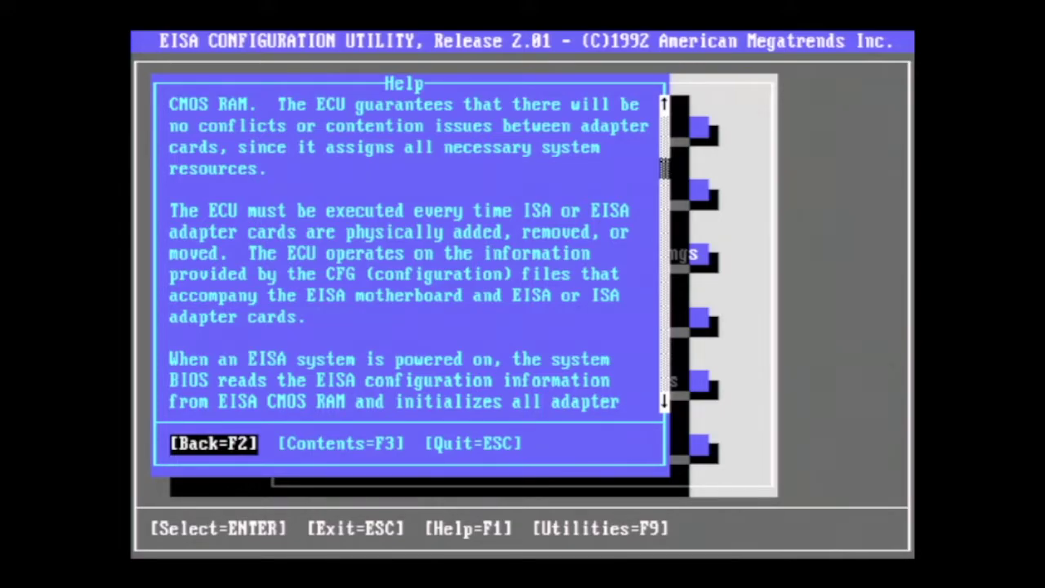
pyautogui.press('Down')
pyautogui.press('Down')
pyautogui.press('Down')
pyautogui.press('Down')
pyautogui.press('Down')
pyautogui.press('Down')
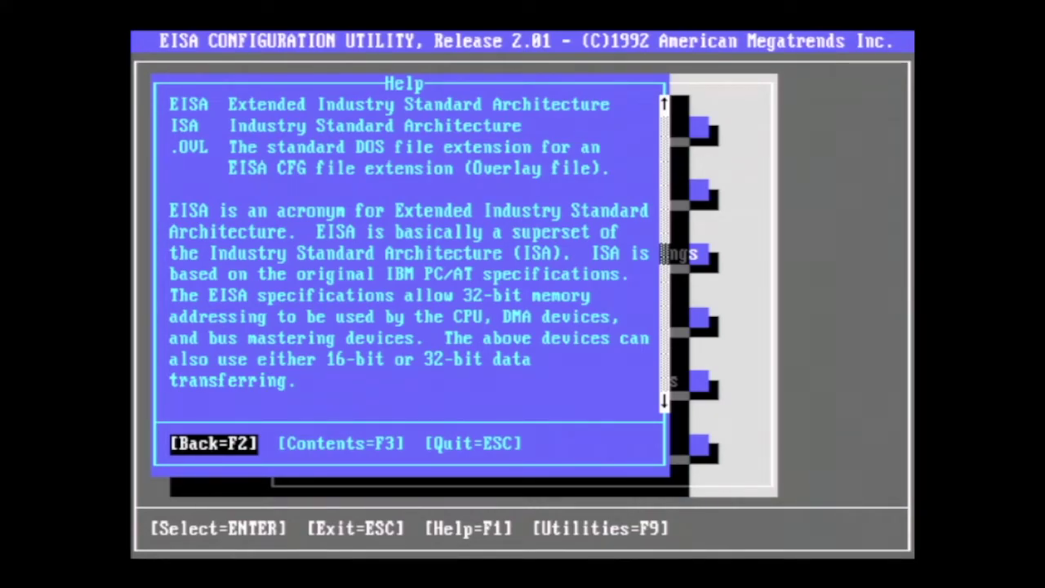
pyautogui.press('Down')
pyautogui.press('Down')
pyautogui.press('Down')
pyautogui.press('Down')
pyautogui.press('Down')
pyautogui.press('Down')
pyautogui.press('Down')
pyautogui.press('Down')
pyautogui.press('Down')
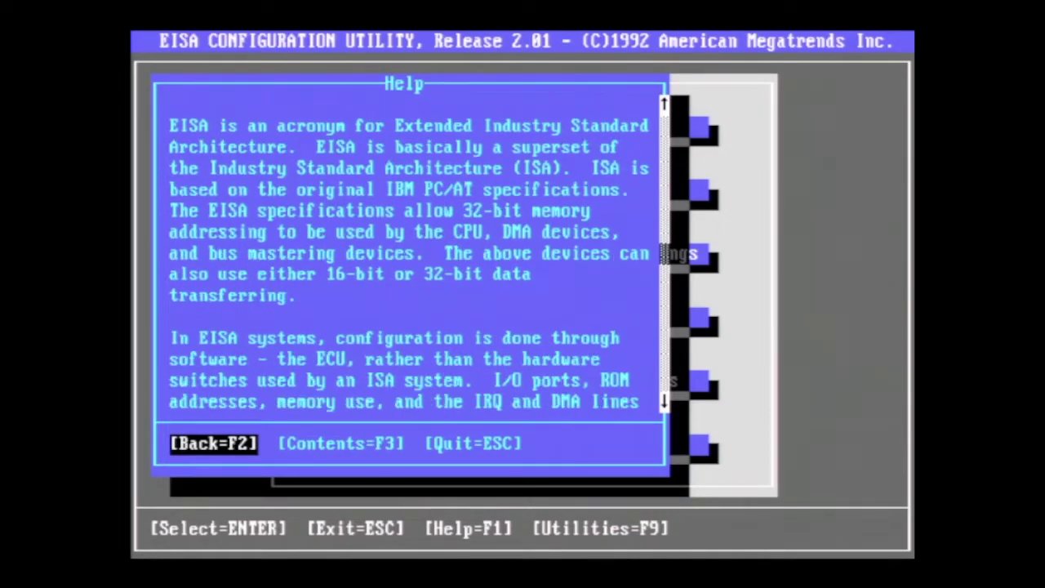
pyautogui.press('Down')
pyautogui.press('Down')
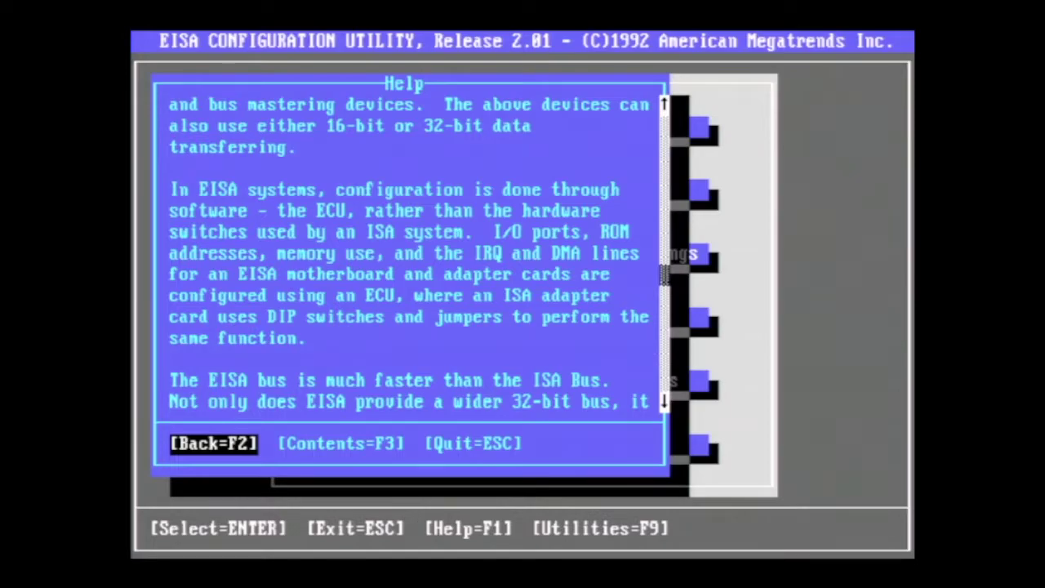
pyautogui.press('Down')
pyautogui.press('Down')
pyautogui.press('Down')
pyautogui.press('Down')
pyautogui.press('Down')
pyautogui.press('Down')
pyautogui.press('Down')
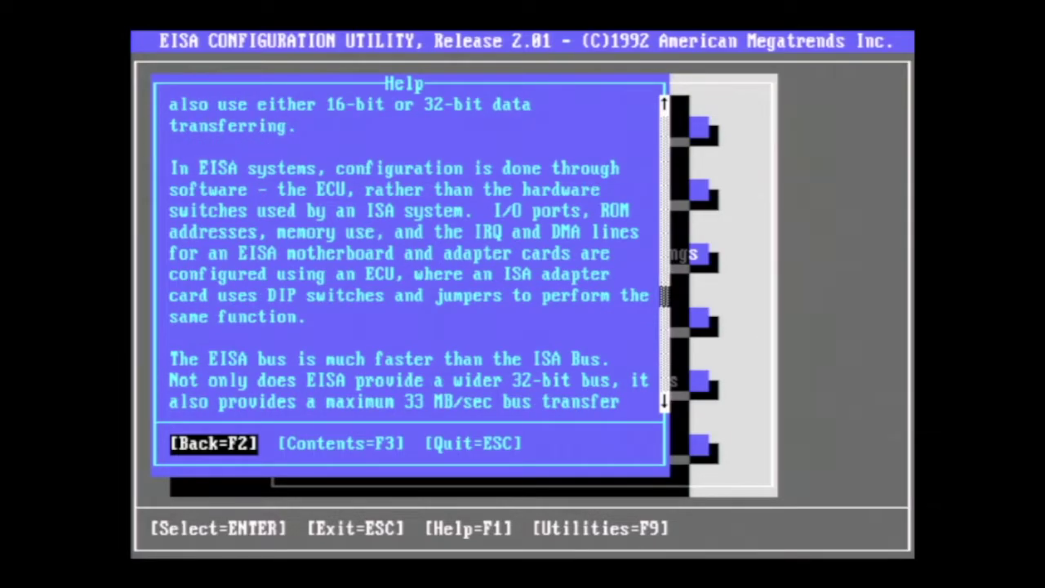
pyautogui.press('Down')
pyautogui.press('Down')
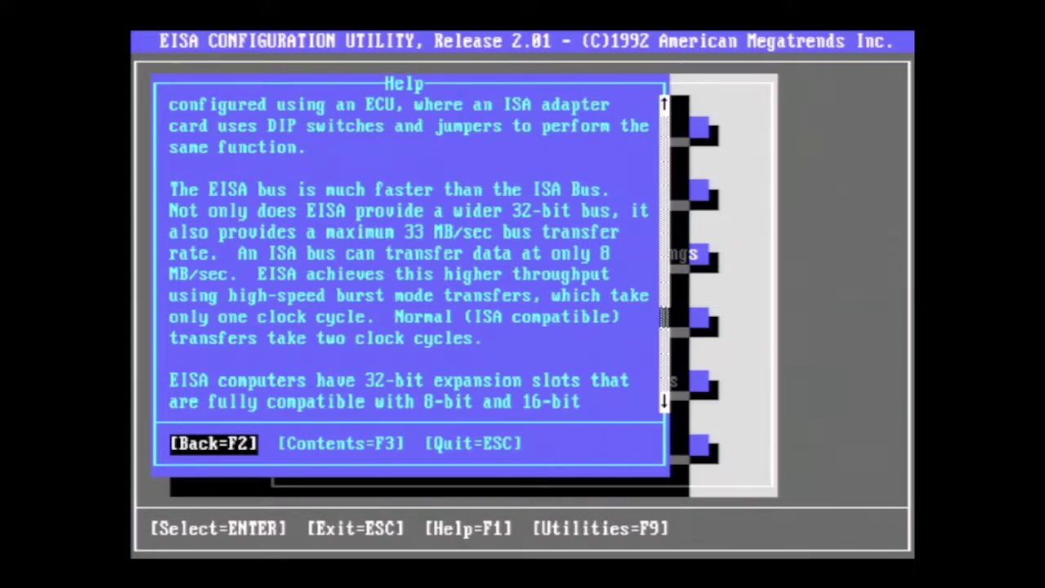
pyautogui.press('Down')
pyautogui.press('Down')
pyautogui.press('Down')
pyautogui.press('Down')
pyautogui.press('Down')
pyautogui.press('Down')
pyautogui.press('Down')
pyautogui.press('Down')
pyautogui.press('Down')
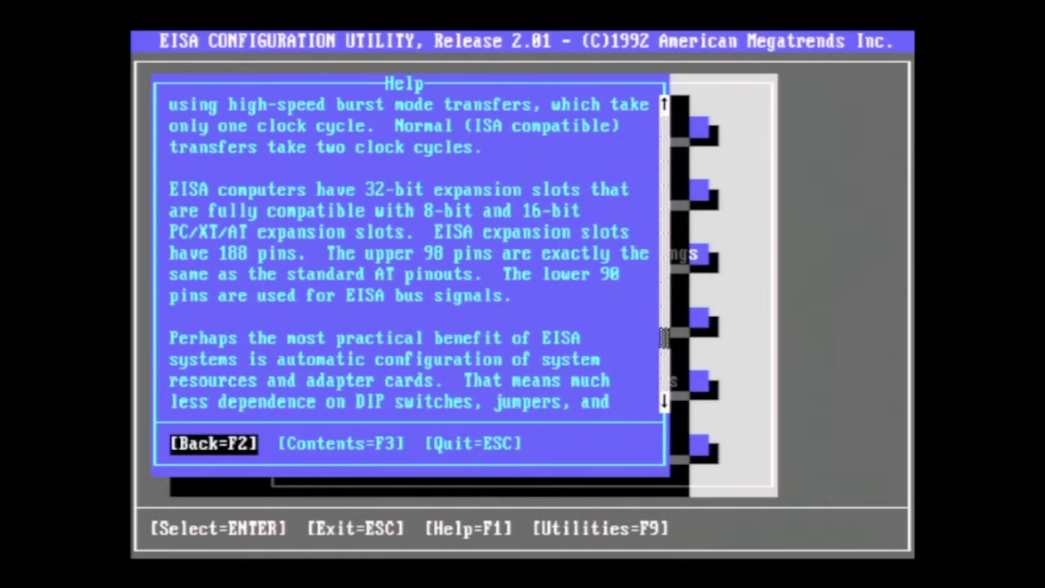
pyautogui.press('Down')
pyautogui.press('Down')
pyautogui.press('Down')
pyautogui.press('Down')
pyautogui.press('Down')
pyautogui.press('Down')
pyautogui.press('Down')
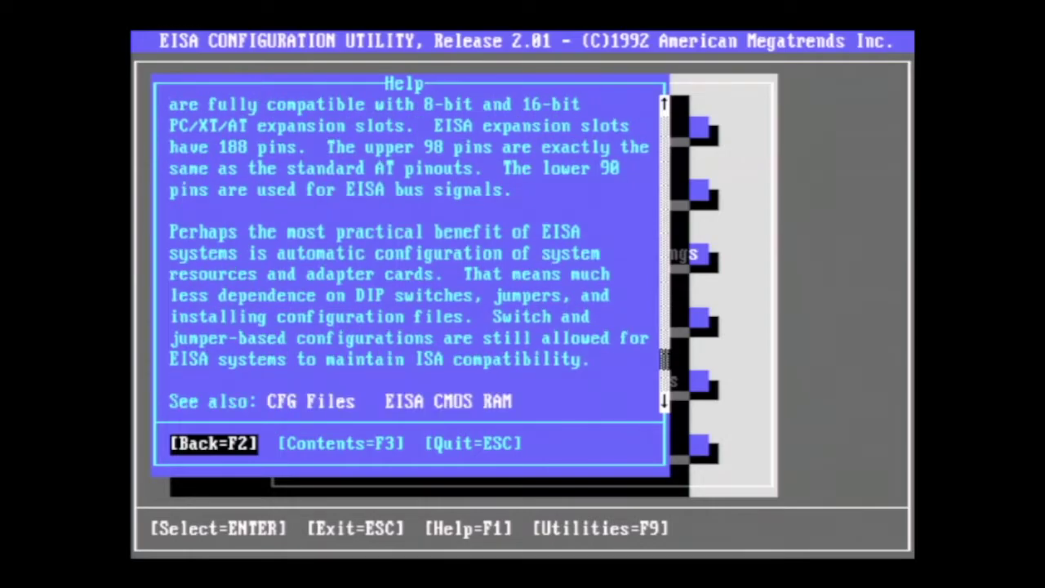
pyautogui.press('Escape')
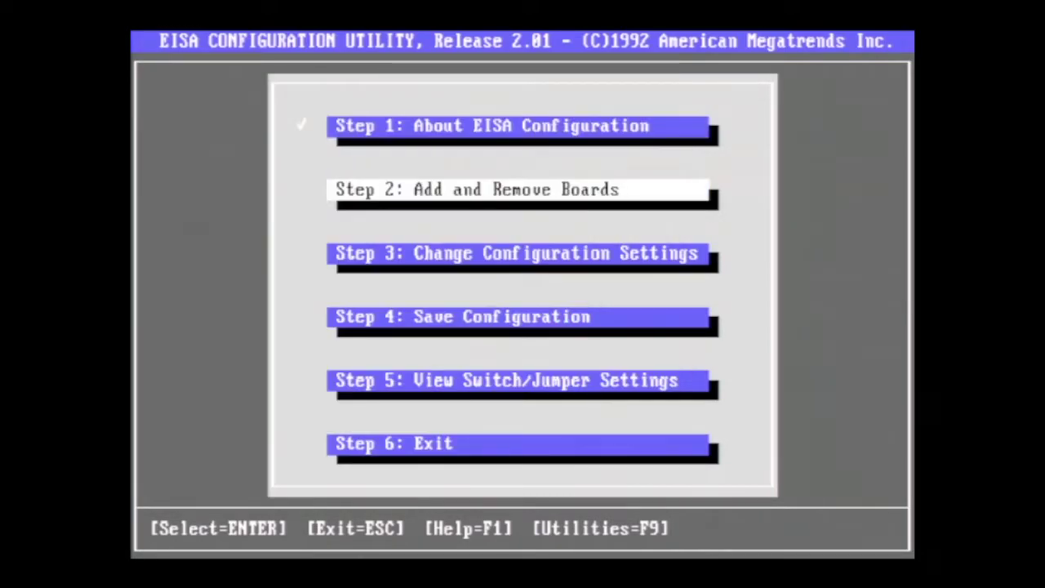
# Add the DPT EISA SCSI Host Bus Adapter (!DPTA410.CFG) to empty Slot 1
pyautogui.press('Return')
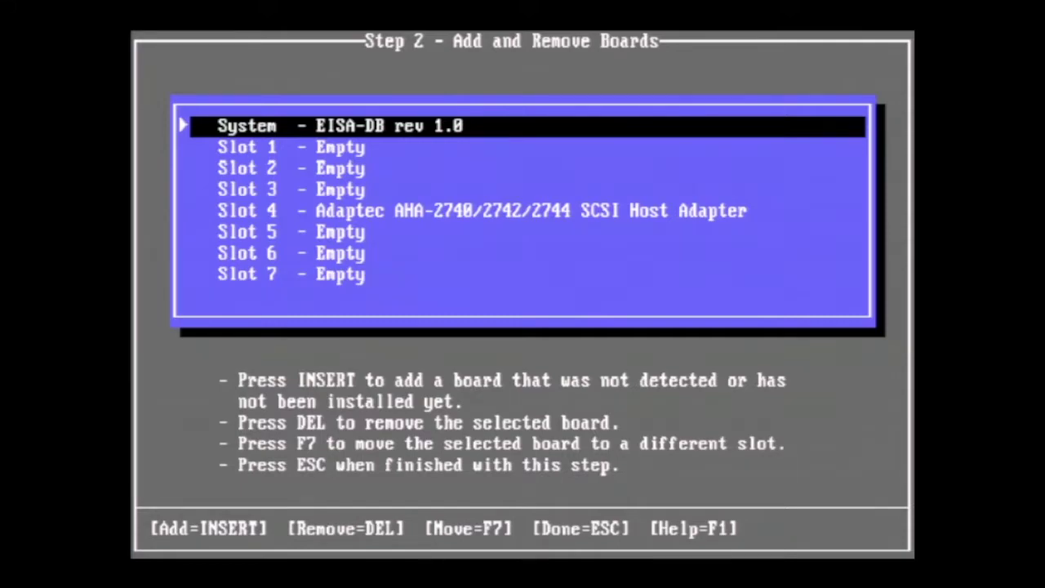
pyautogui.press('Down')
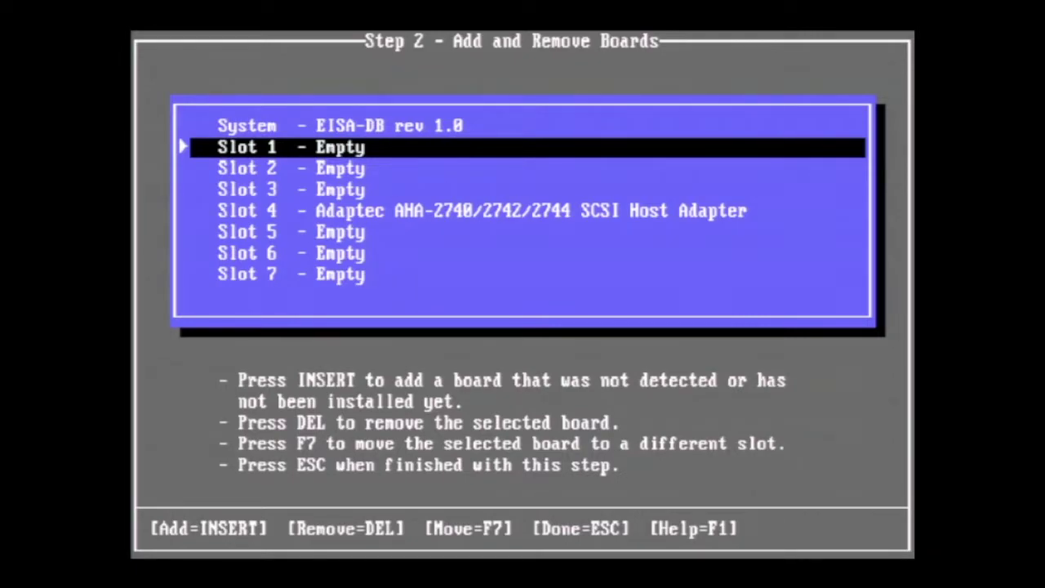
pyautogui.press('Insert')
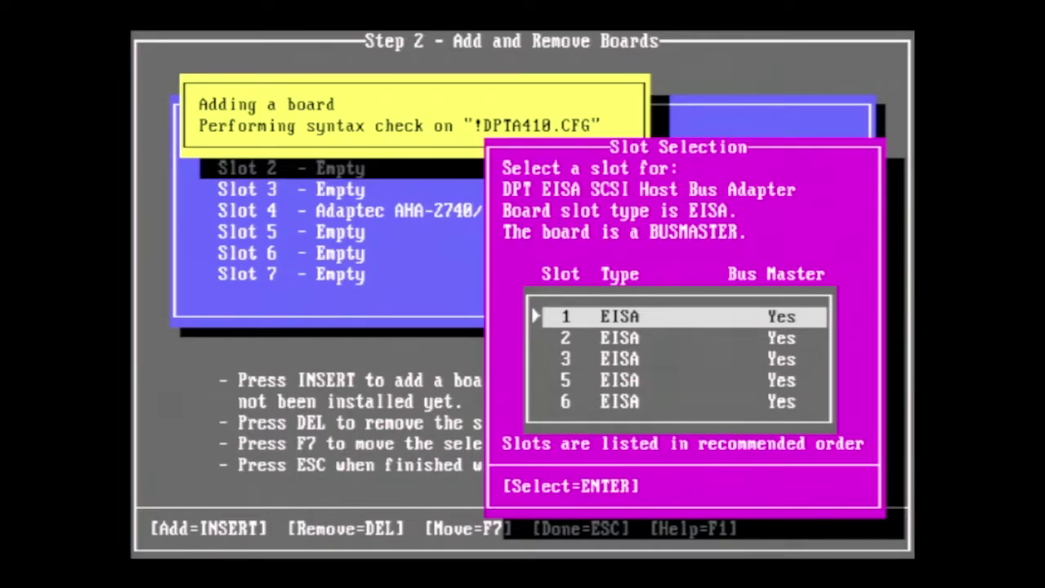
pyautogui.press('Return')
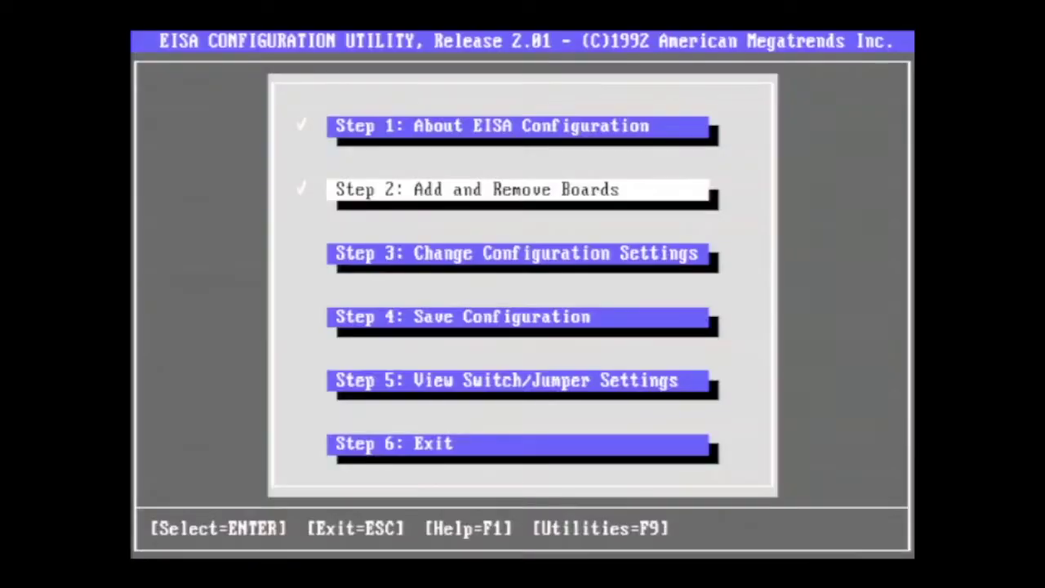
pyautogui.press('Down')
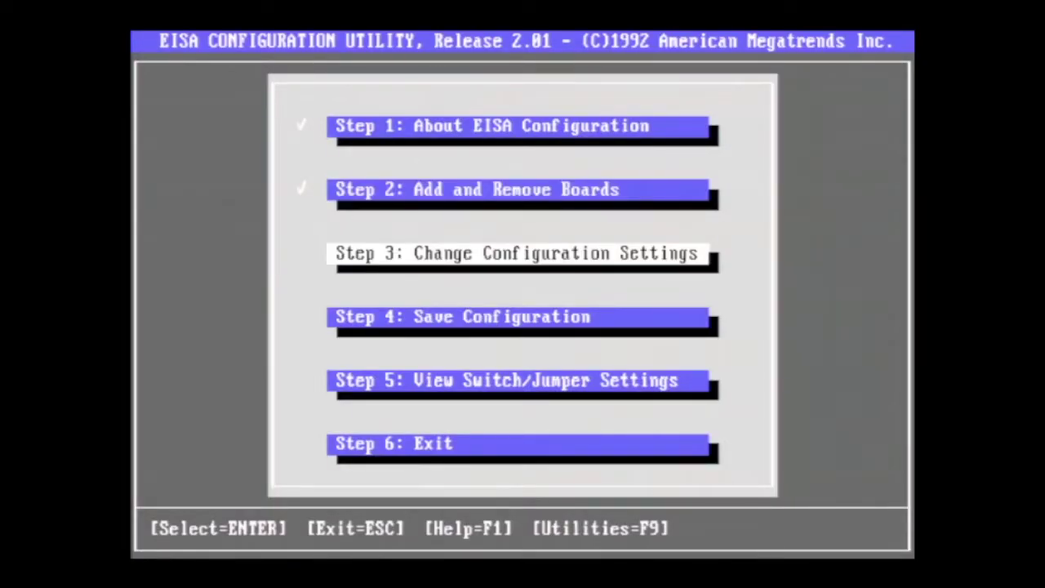
# Open the settings of the Adaptec AHA-2740/2742/2744 adapter in Slot 4
pyautogui.press('Return')
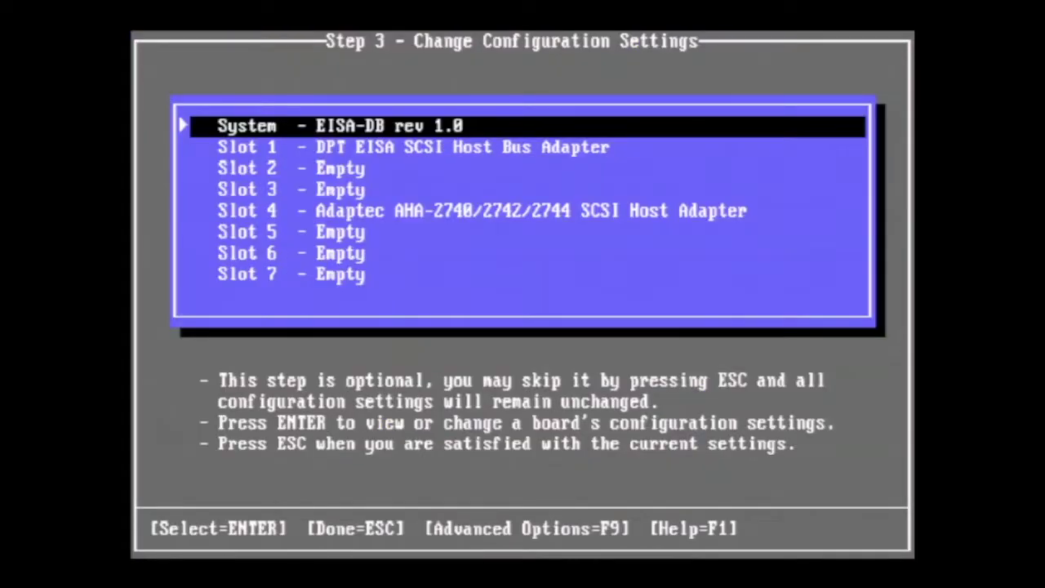
pyautogui.press('Down')
pyautogui.press('Down')
pyautogui.press('Down')
pyautogui.press('Down')
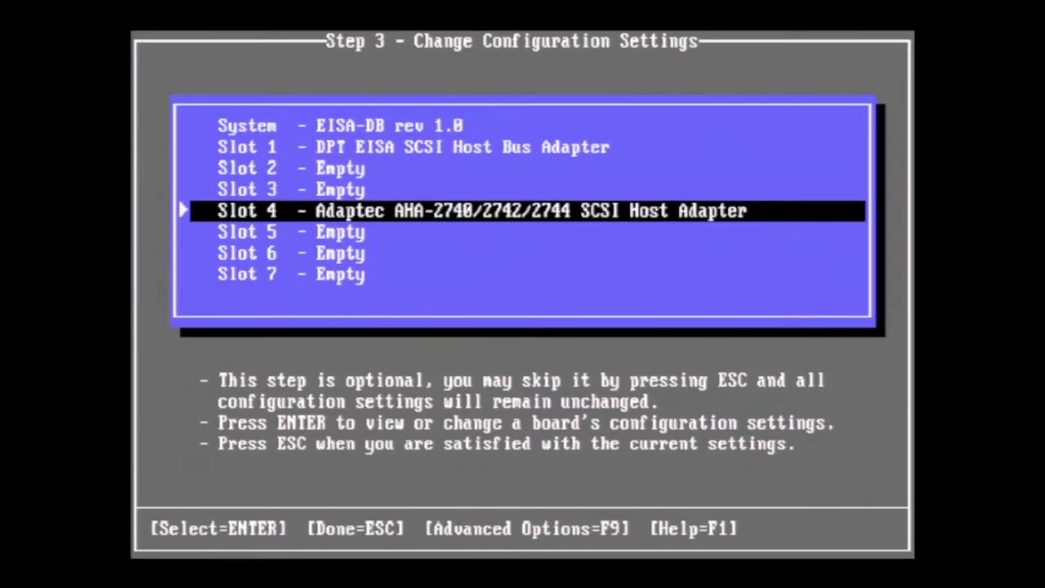
pyautogui.press('Return')
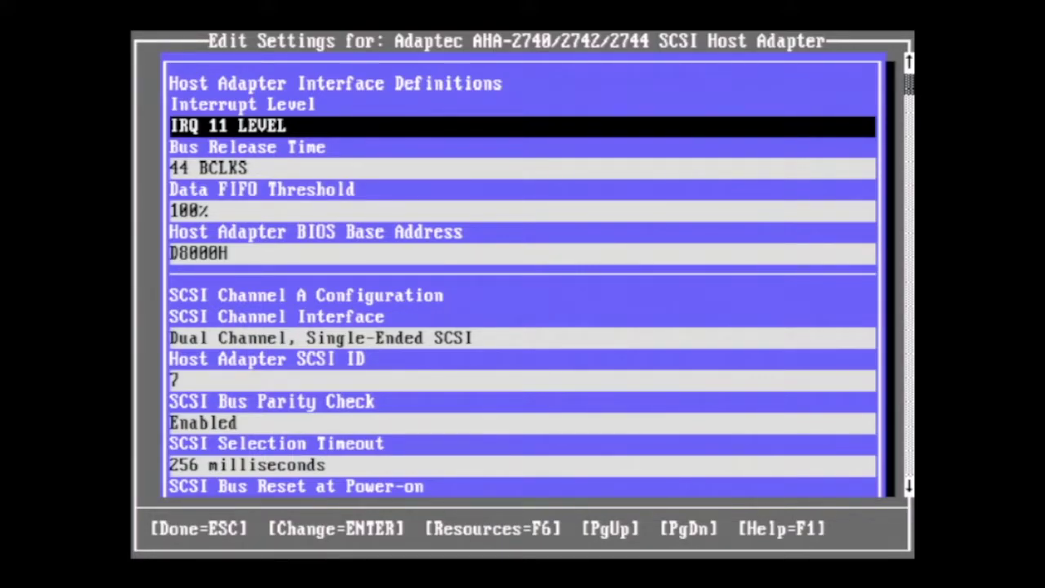
# Review the interface, BIOS address, Channel A and B settings, then open BIOS configuration
pyautogui.press('Down')
pyautogui.press('Down')
pyautogui.press('Down')
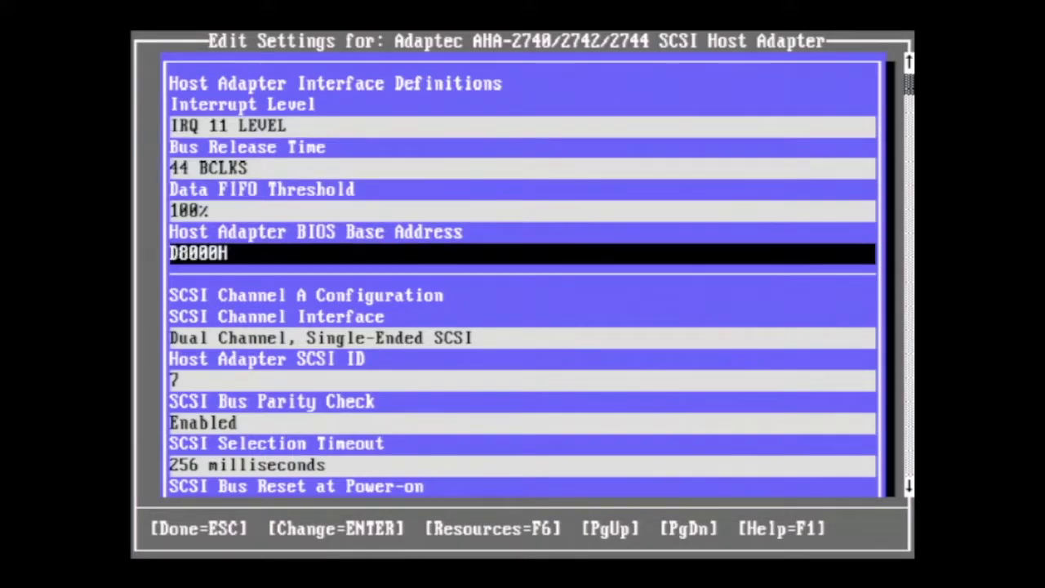
pyautogui.press('Down')
pyautogui.press('Down')
pyautogui.press('Down')
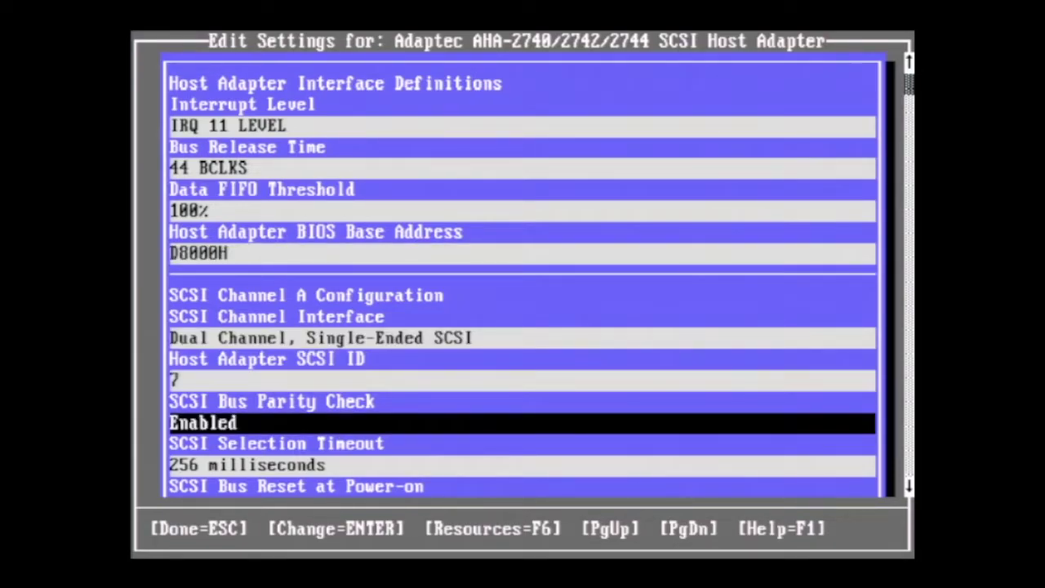
pyautogui.press('Down')
pyautogui.press('Down')
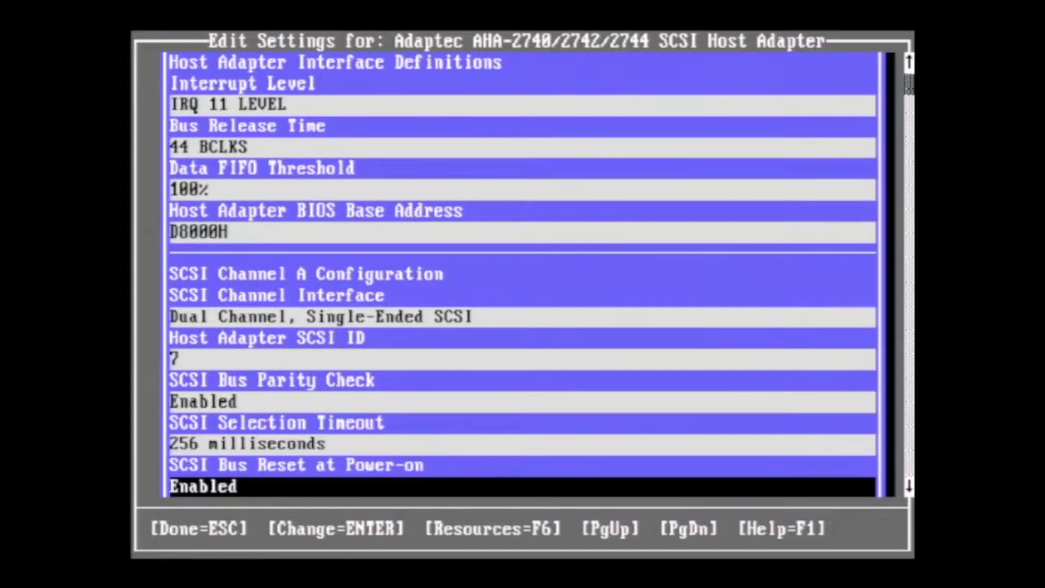
pyautogui.press('Down')
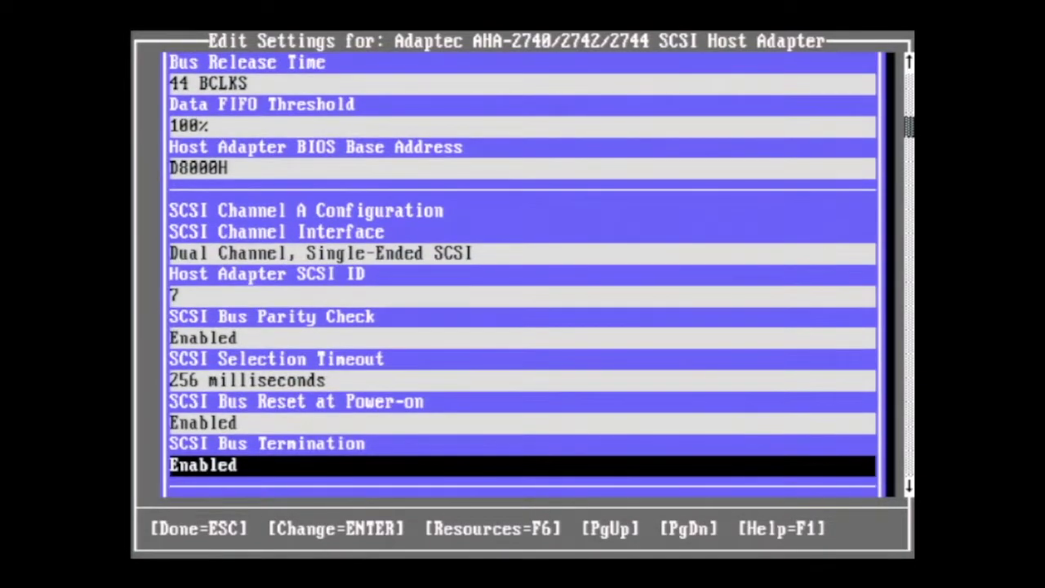
pyautogui.press('Down')
pyautogui.press('Down')
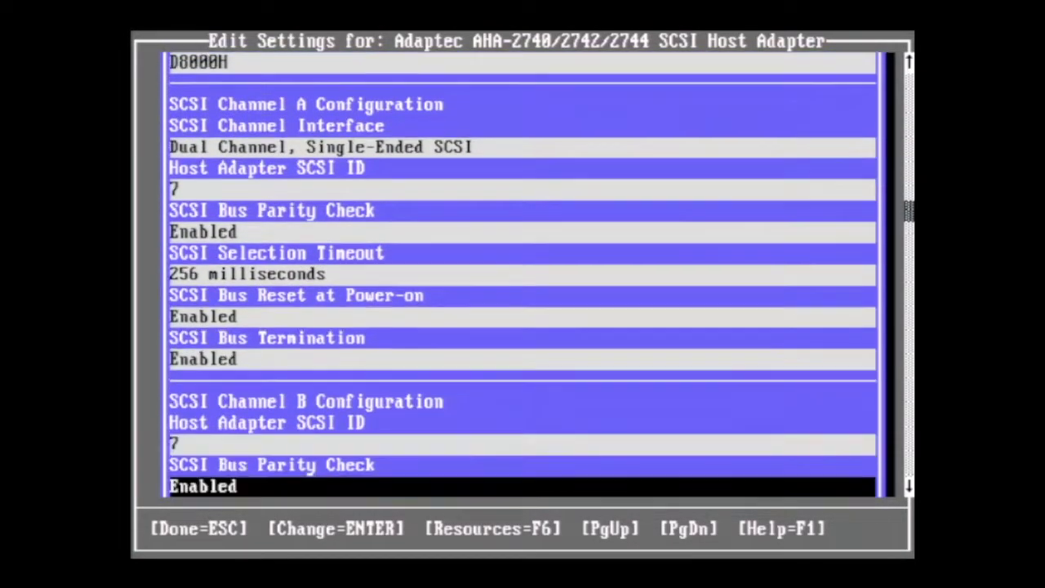
pyautogui.press('Down')
pyautogui.press('Down')
pyautogui.press('Down')
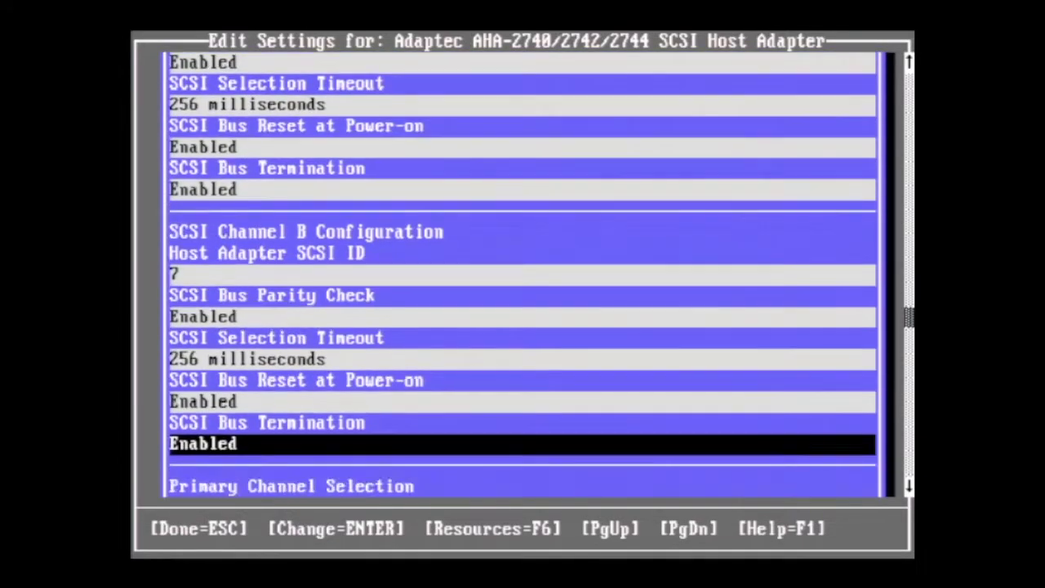
pyautogui.press('Down')
pyautogui.press('Down')
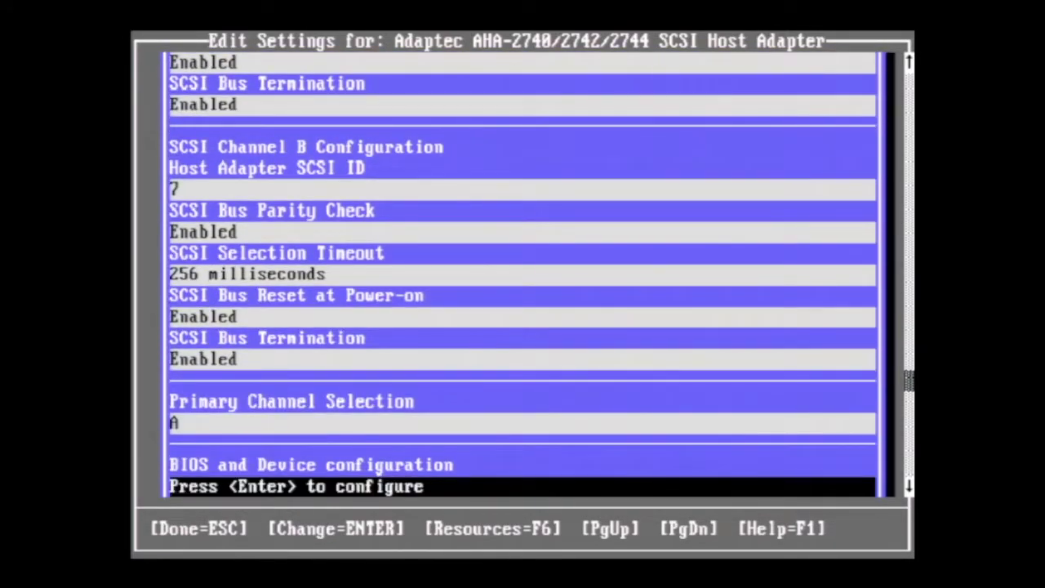
pyautogui.press('Down')
pyautogui.press('Return')
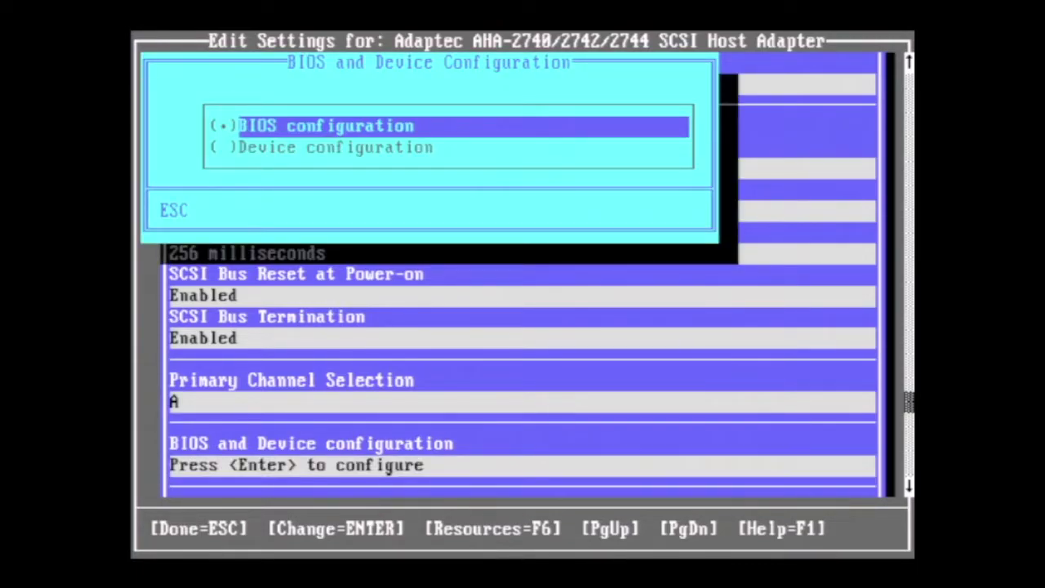
pyautogui.press('Return')
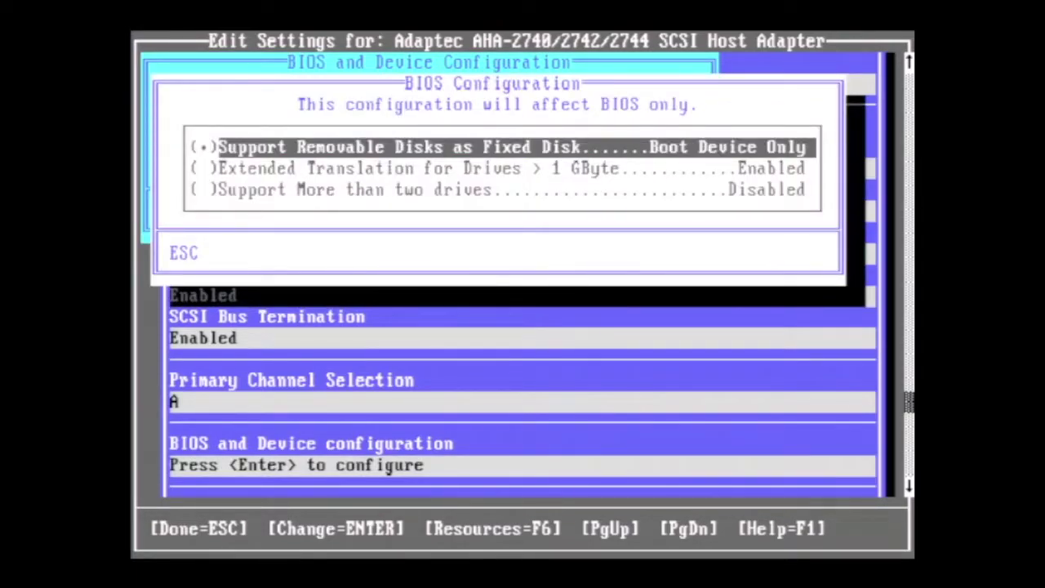
# Review extended translation and drive-count BIOS options, then save the SCSI device configuration
pyautogui.press('Down')
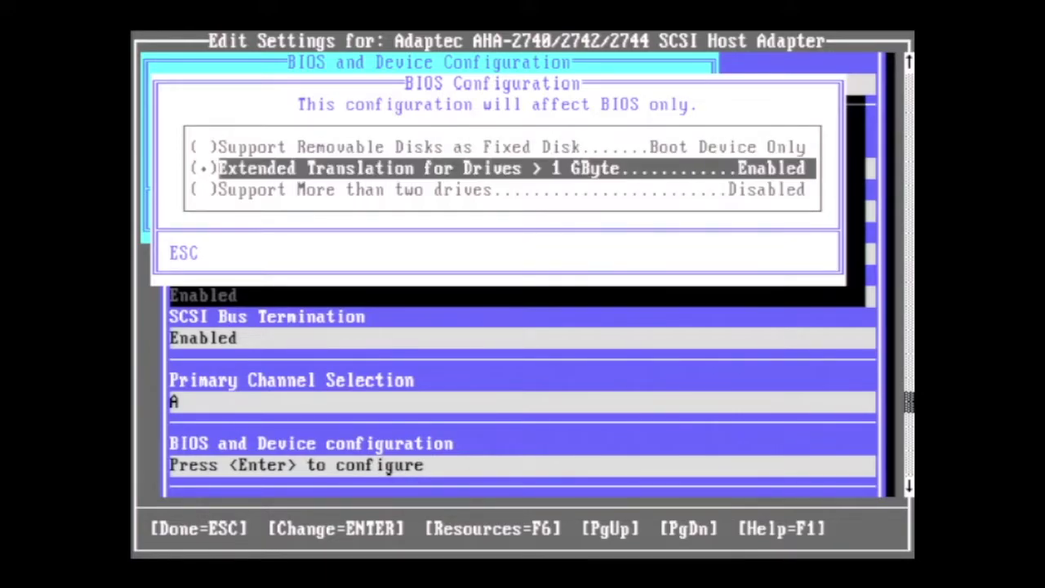
pyautogui.press('Down')
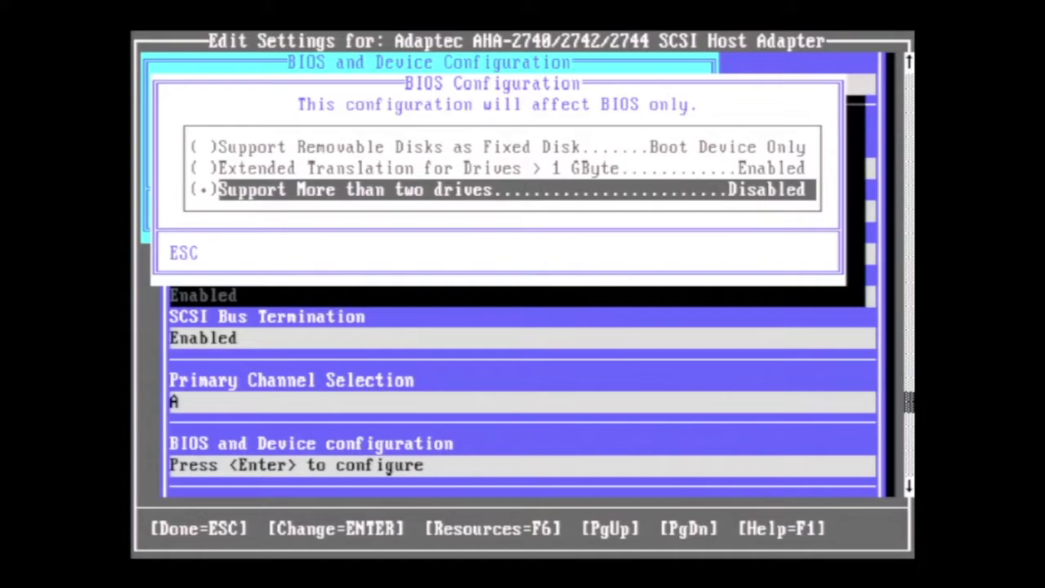
pyautogui.press('Escape')
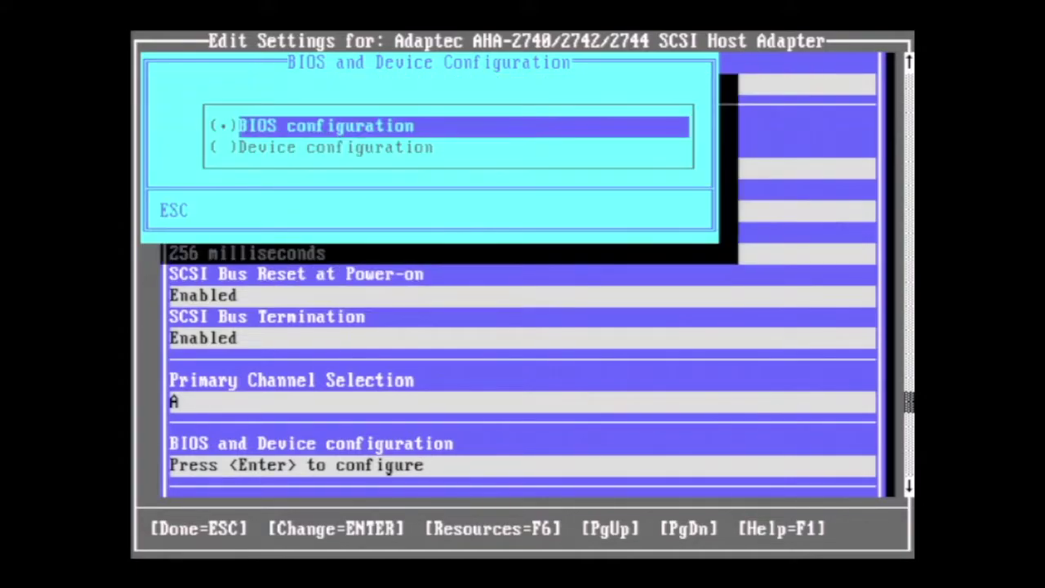
pyautogui.press('Down')
pyautogui.press('Return')
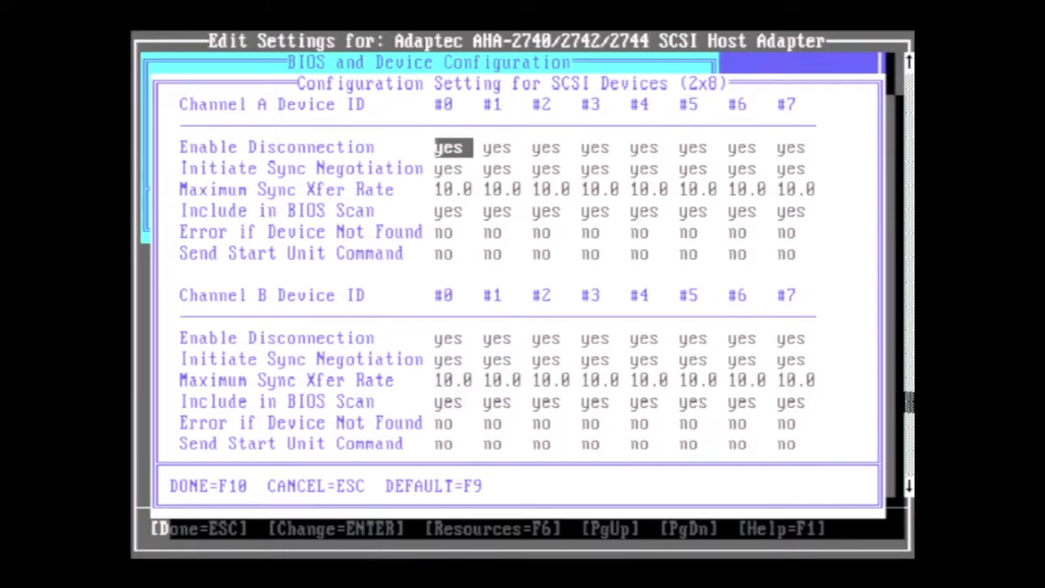
pyautogui.press('Escape')
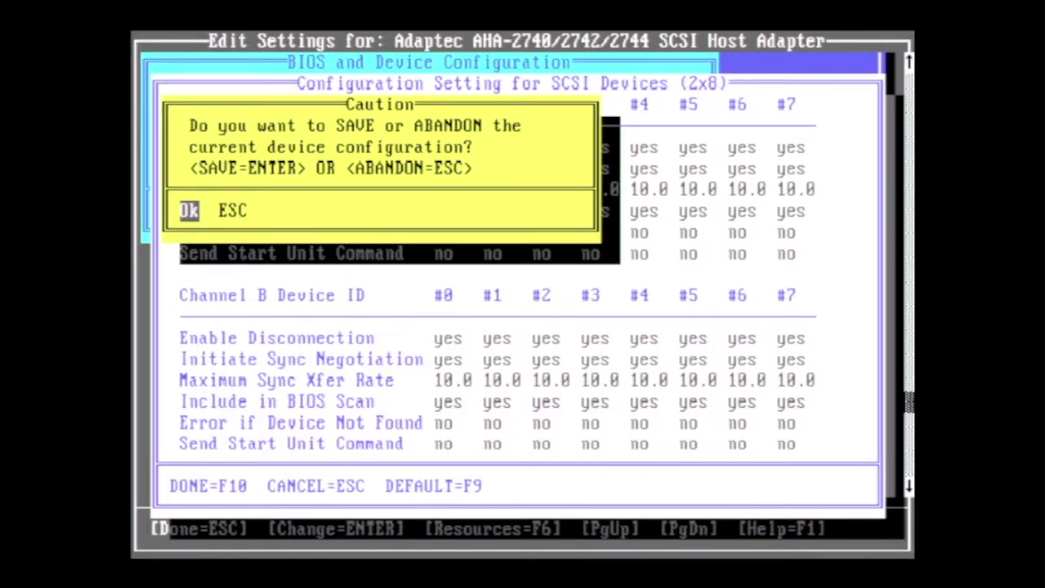
pyautogui.press('Return')
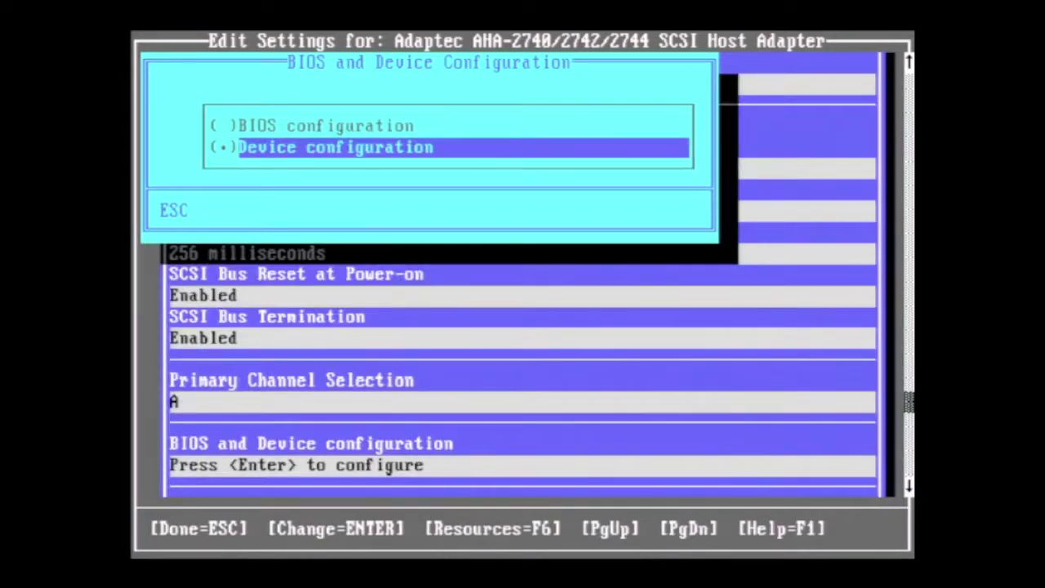
pyautogui.press('Escape')
# Check the adapter's Utilities options without formatting and leave the Adaptec settings
pyautogui.press('Down')
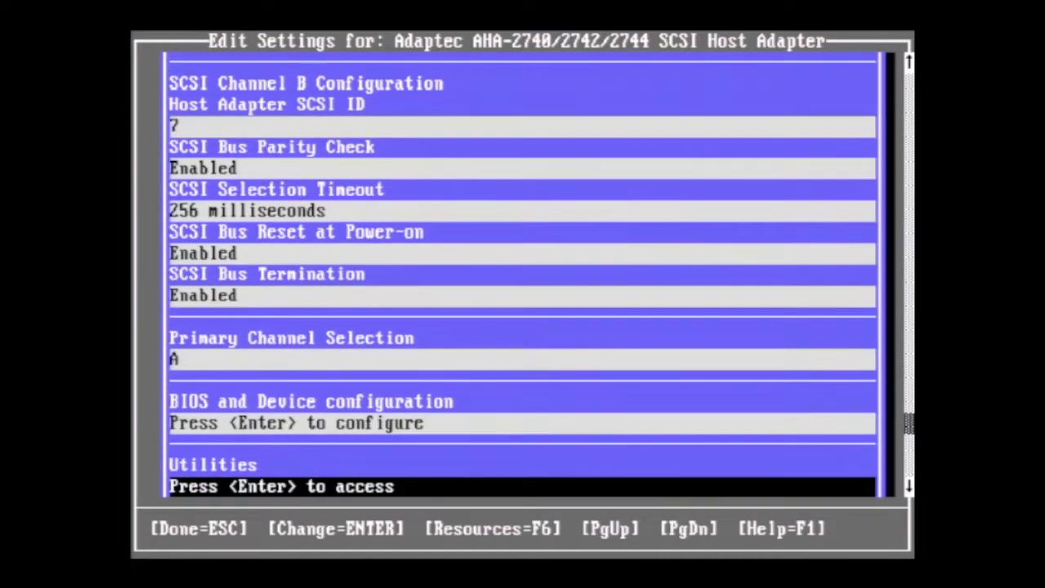
pyautogui.press('Escape')
pyautogui.press('Return')
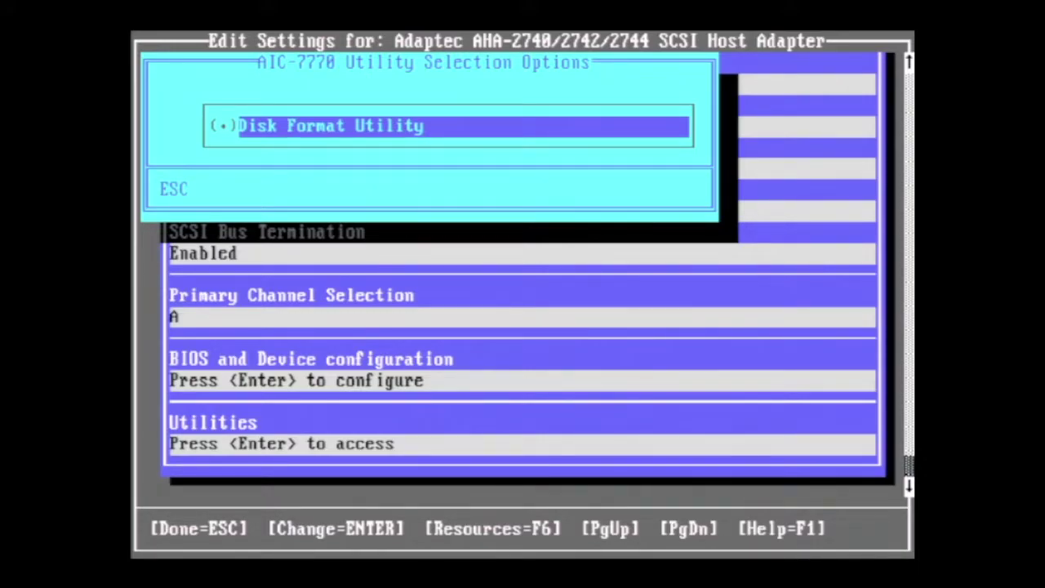
pyautogui.press('Return')
pyautogui.press('Escape')
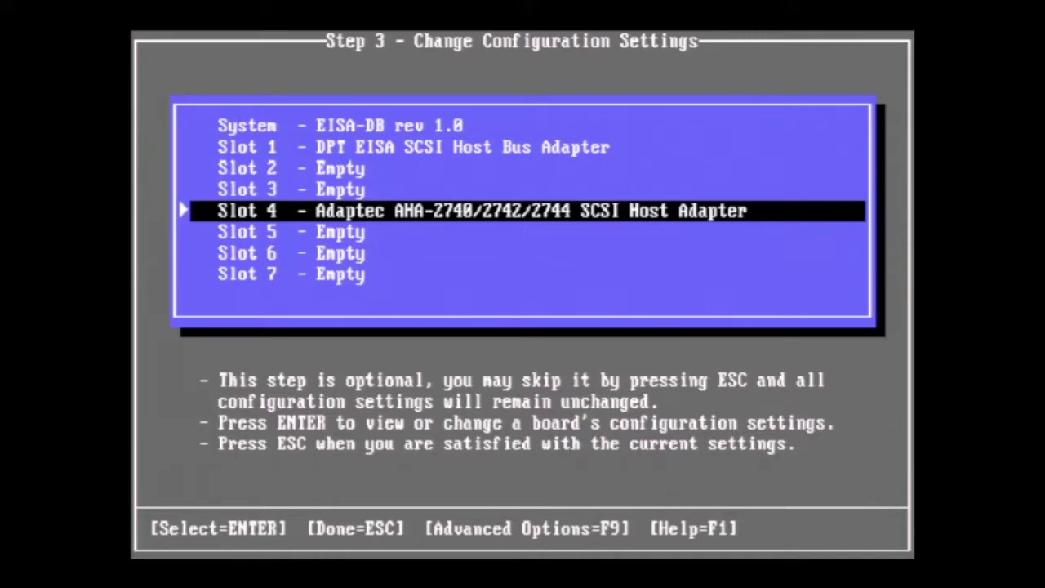
# Save the configuration with 'Step 4: Save Configuration' and let the system reboot
pyautogui.press('Escape')
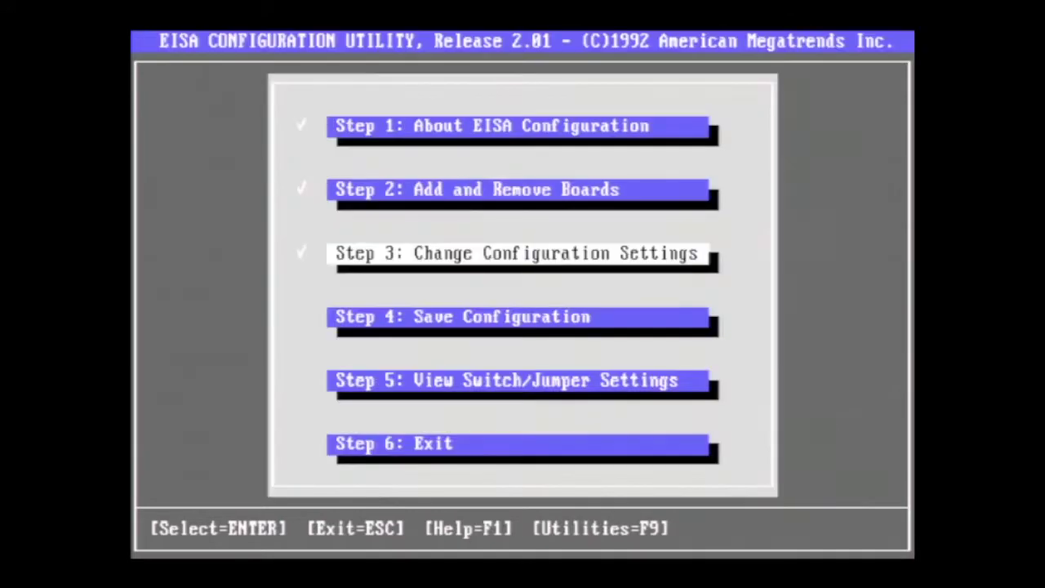
pyautogui.press('Down')
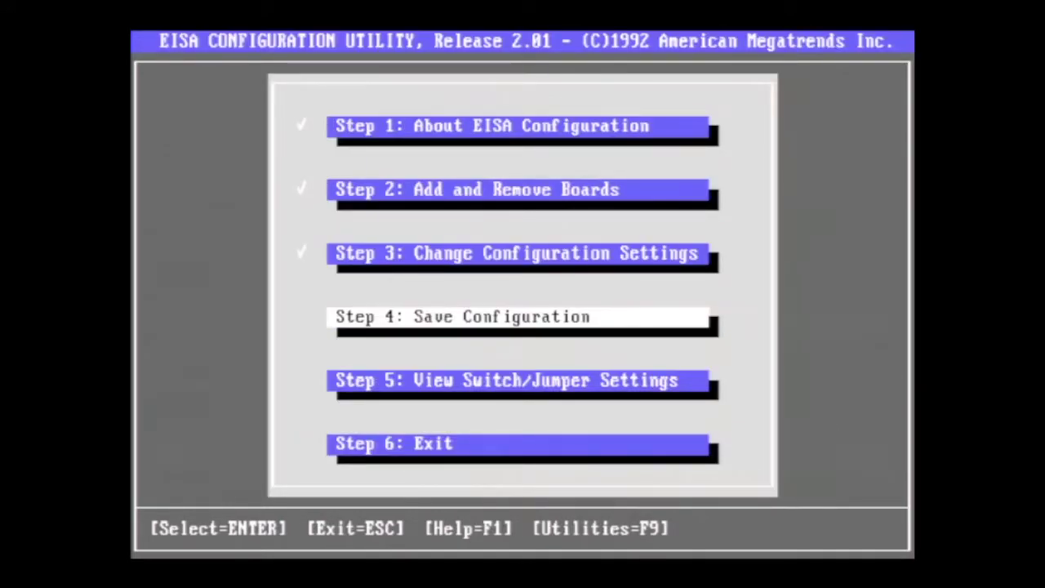
pyautogui.press('Return')
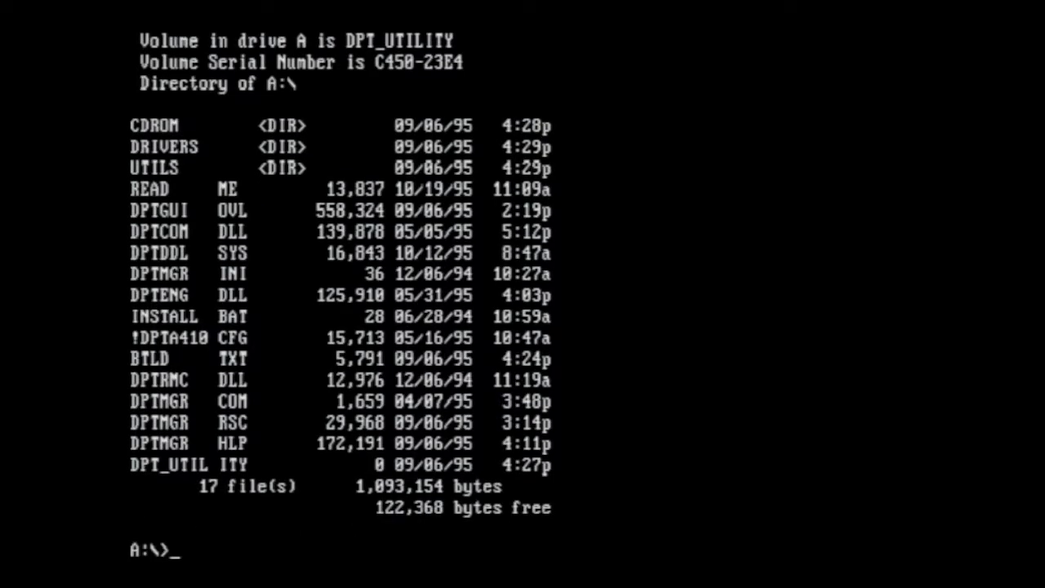
# Run install from the DPT_UTILITY floppy to launch Initial System Installation
pyautogui.write('install')
pyautogui.press('Return')
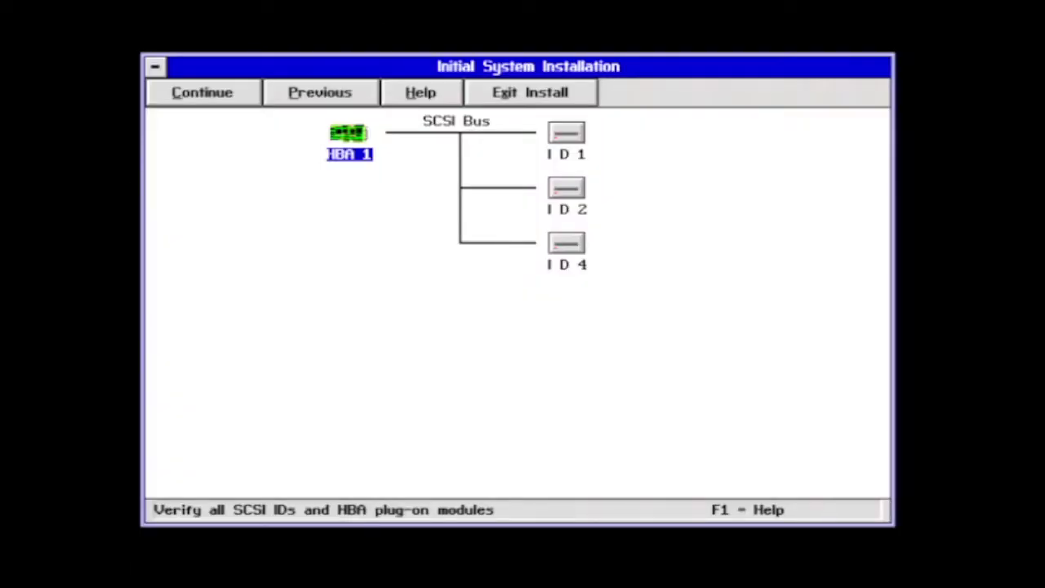
# View the ID 1 drive's device information and continue
pyautogui.click(566, 153)
pyautogui.press('Return')
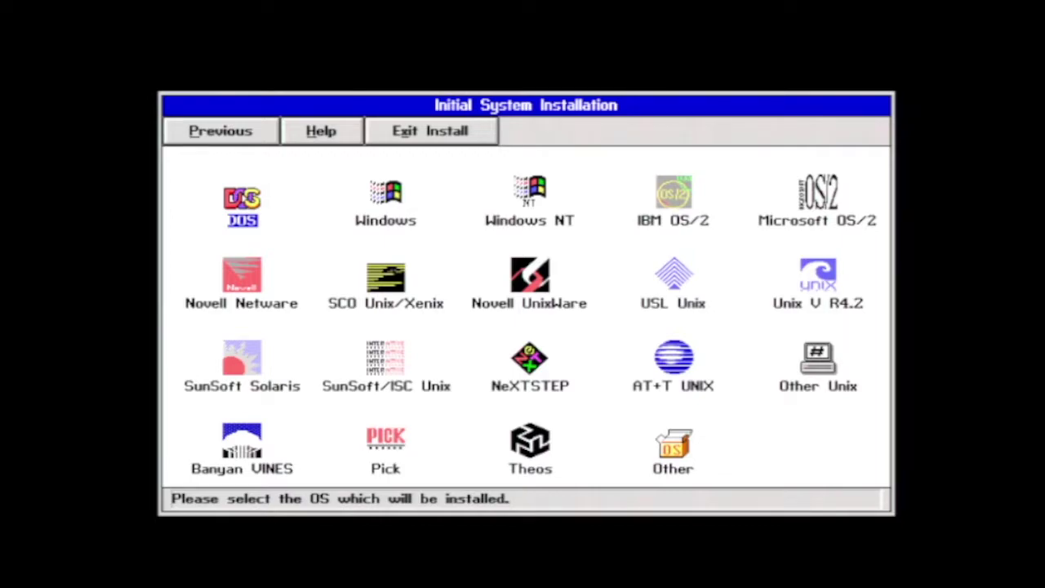
pyautogui.click(385, 219)
pyautogui.click(530, 220)
# Browse the operating system choices and select DOS
pyautogui.press('Right')
pyautogui.press('Right')
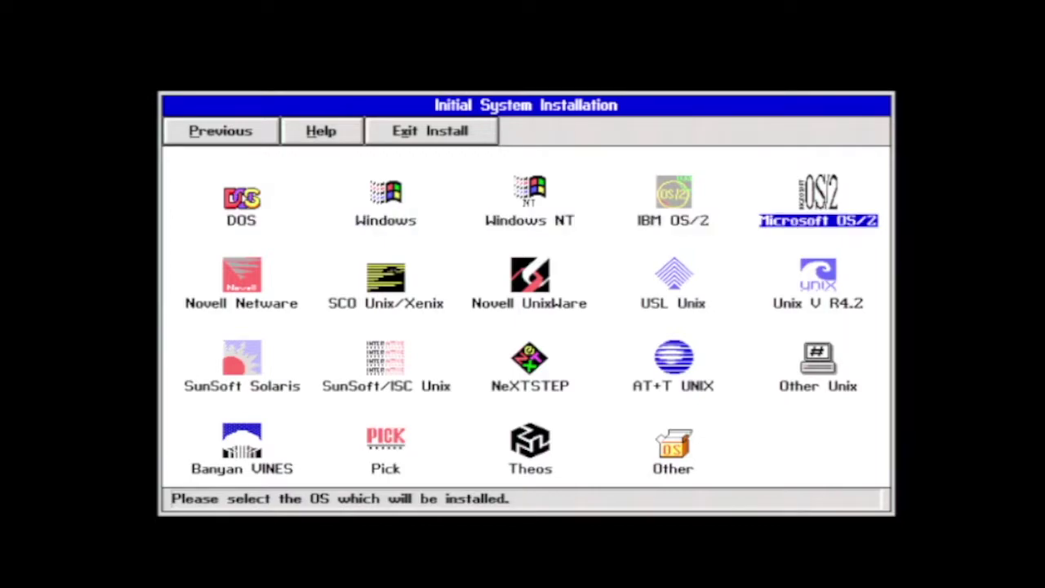
pyautogui.press('Down')
pyautogui.press('Left')
pyautogui.press('Left')
pyautogui.press('Left')
pyautogui.press('Left')
pyautogui.press('Down')
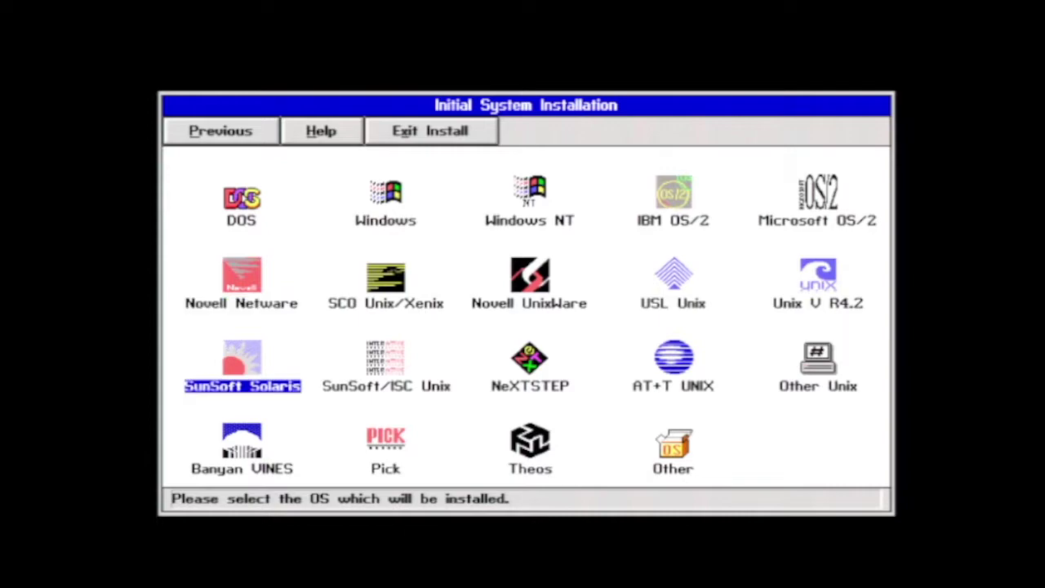
pyautogui.press('Right')
pyautogui.press('Right')
pyautogui.press('Right')
pyautogui.press('Right')
pyautogui.press('Down')
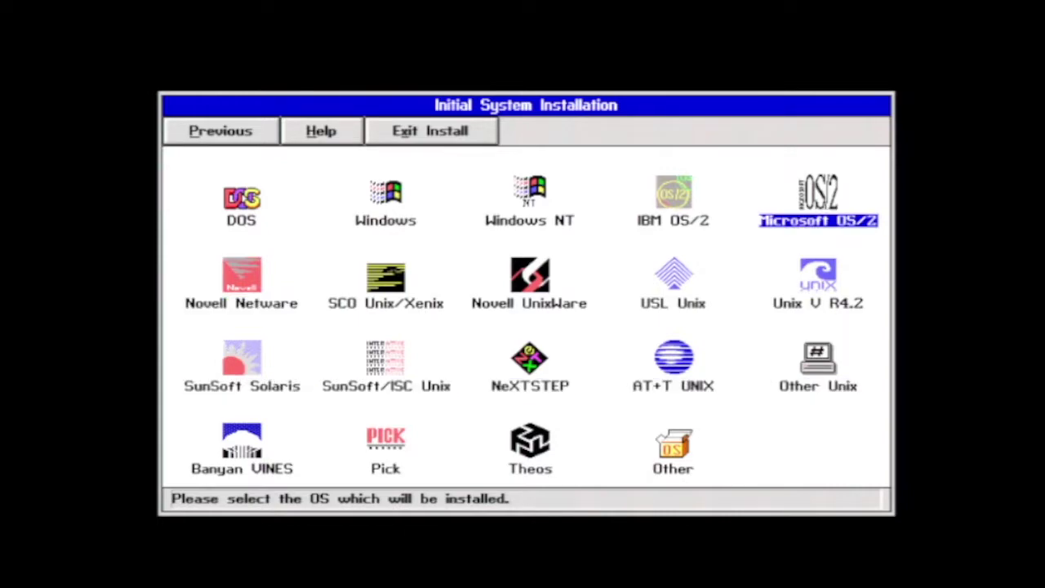
pyautogui.click(241, 303)
pyautogui.click(241, 385)
pyautogui.click(242, 467)
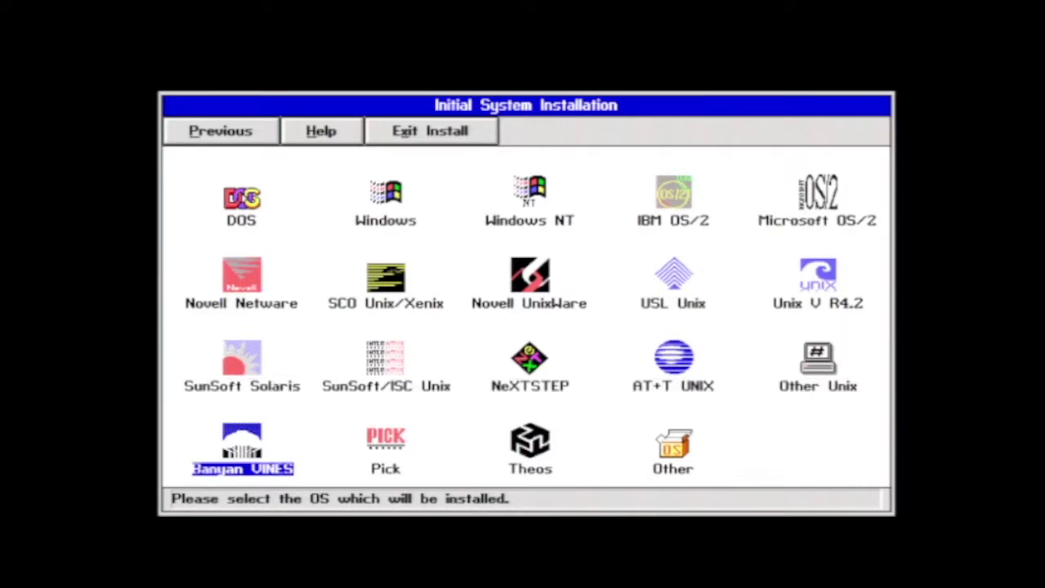
pyautogui.click(386, 468)
pyautogui.click(530, 468)
pyautogui.click(673, 468)
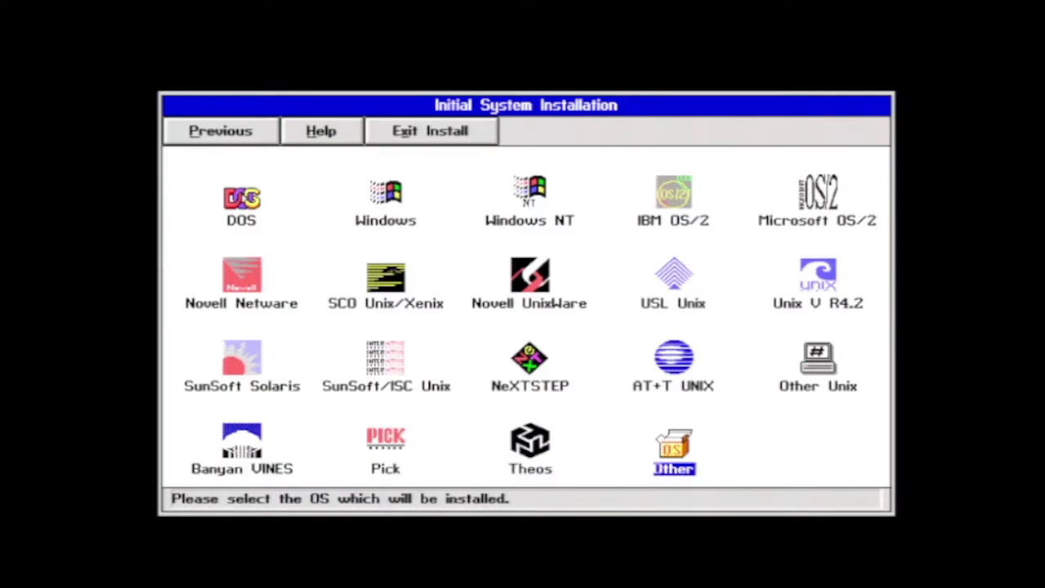
pyautogui.press('Up')
pyautogui.press('Up')
pyautogui.press('Up')
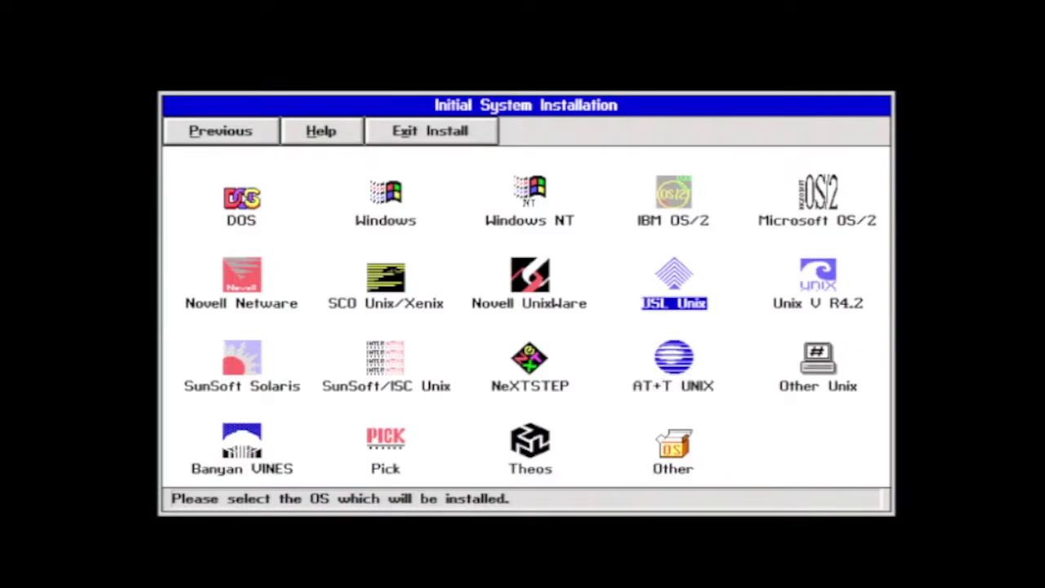
pyautogui.press('Left')
pyautogui.press('Left')
pyautogui.press('Left')
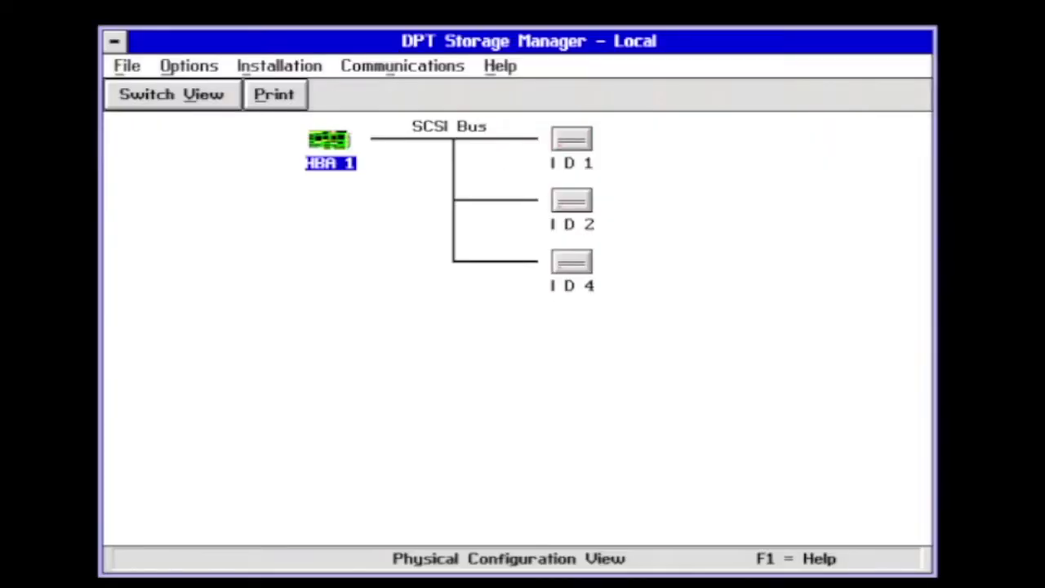
# Review the host bus adapter info, switch to logical view, and start a new array group
pyautogui.press('Return')
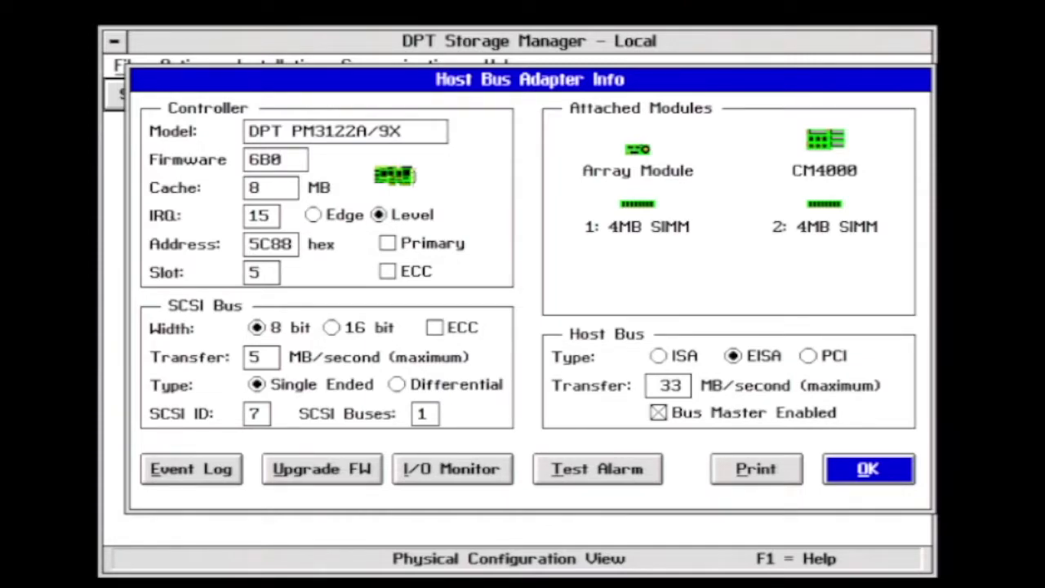
pyautogui.press('Return')
pyautogui.hotkey('alt', 'v')
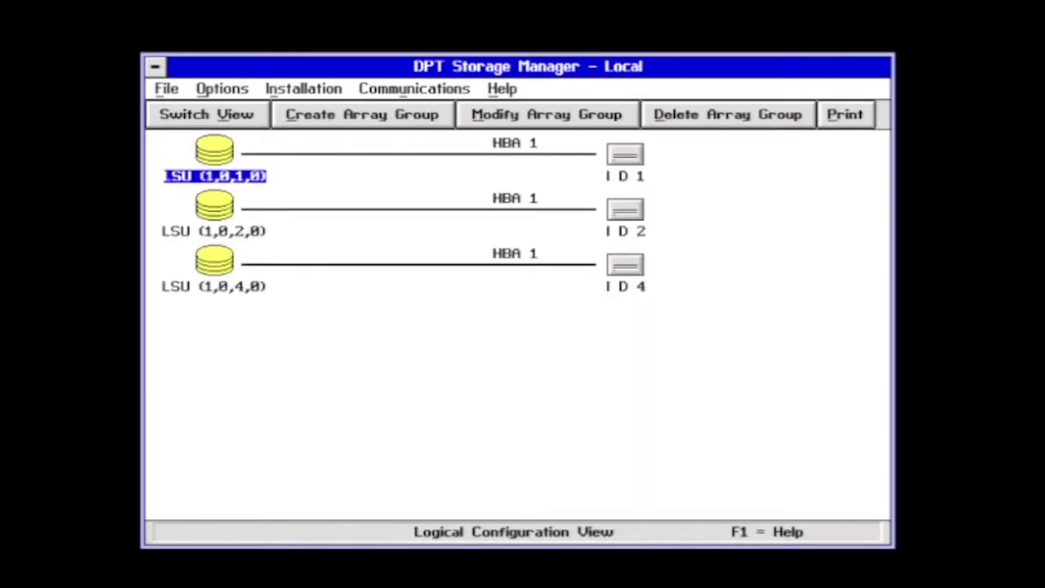
pyautogui.hotkey('alt', 'c')
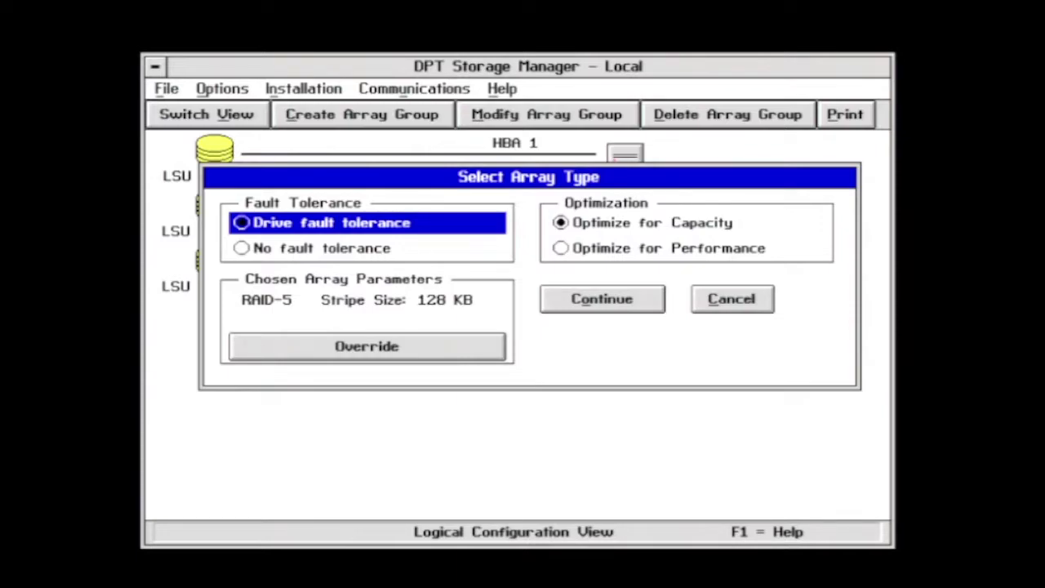
# Accept RAID-5 and include drives ID 1 and ID 2 in the array with ID 4
pyautogui.press('Tab')
pyautogui.press('Tab')
pyautogui.press('Return')
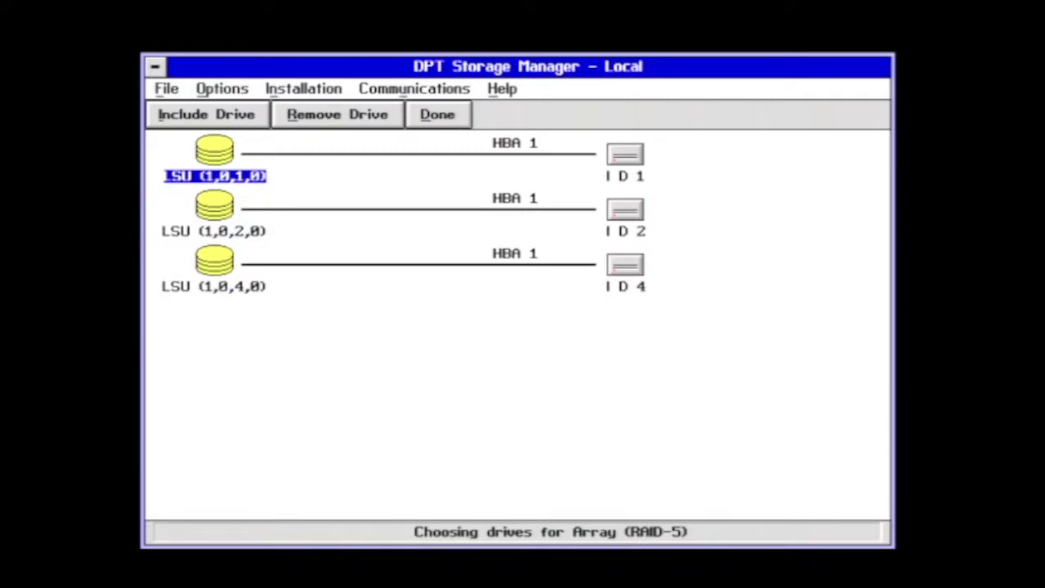
pyautogui.click(626, 175)
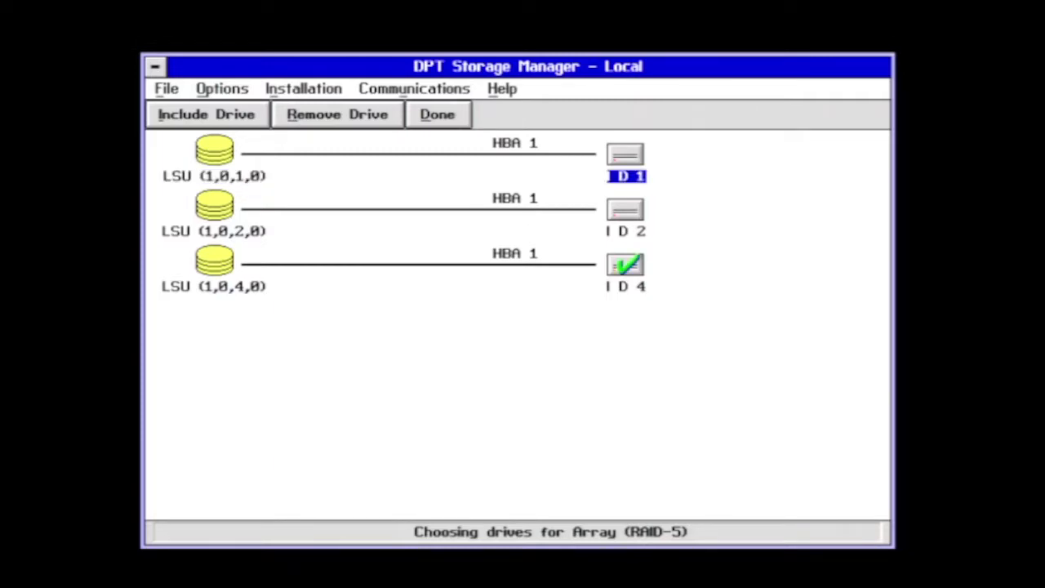
pyautogui.click(214, 176)
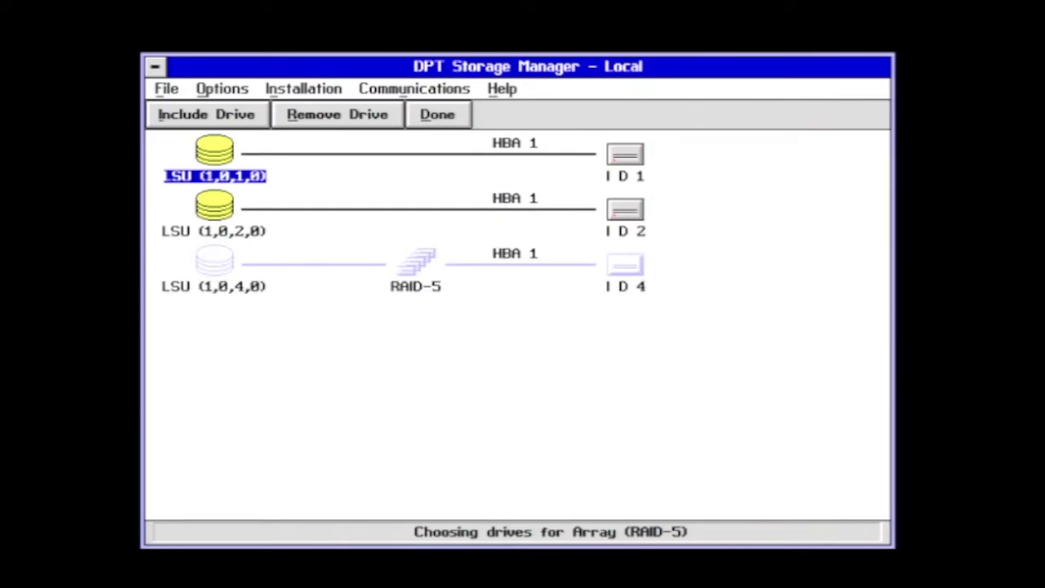
pyautogui.click(626, 176)
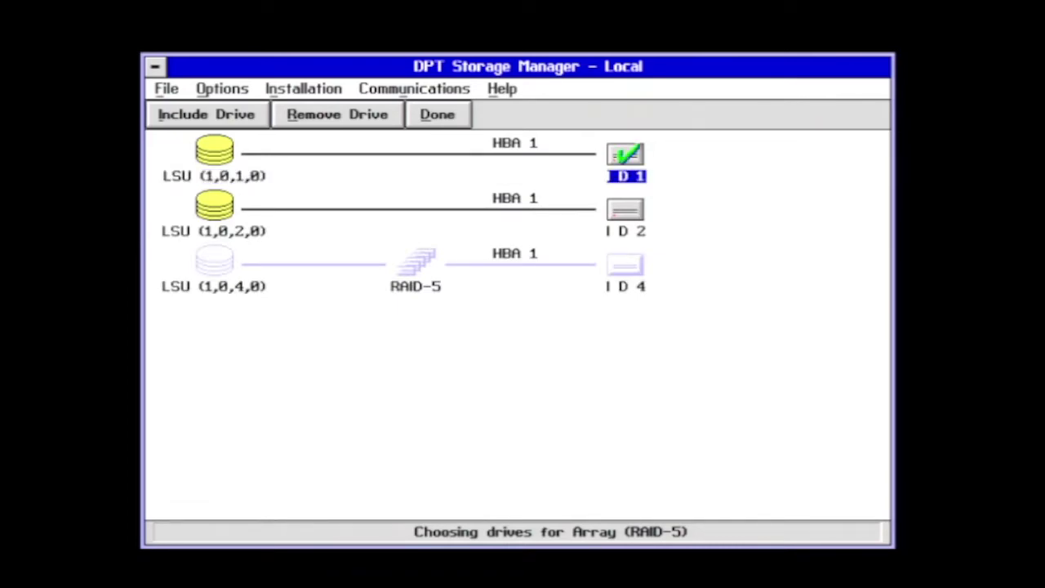
pyautogui.click(625, 154)
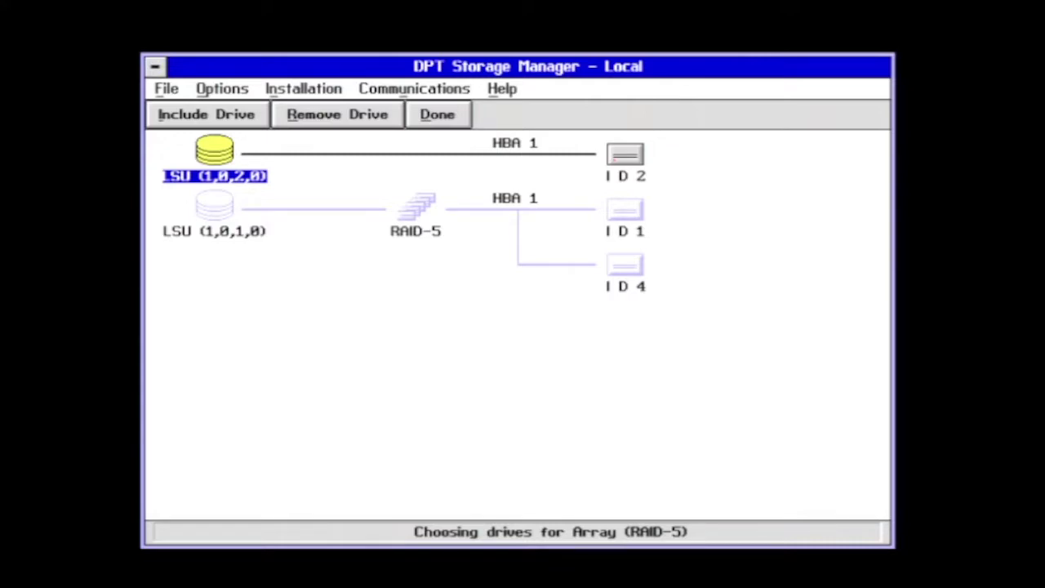
pyautogui.click(626, 176)
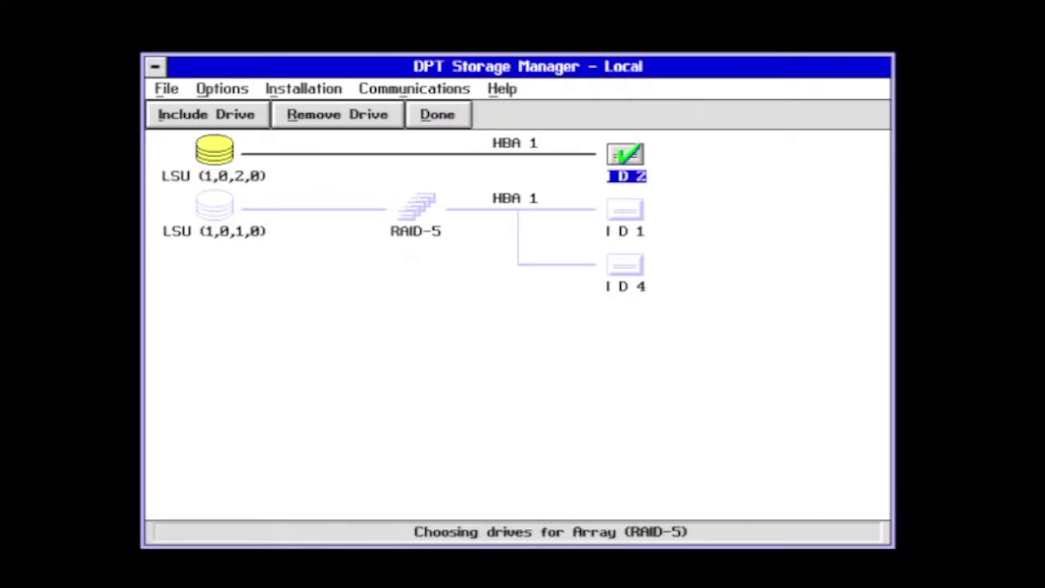
pyautogui.click(205, 114)
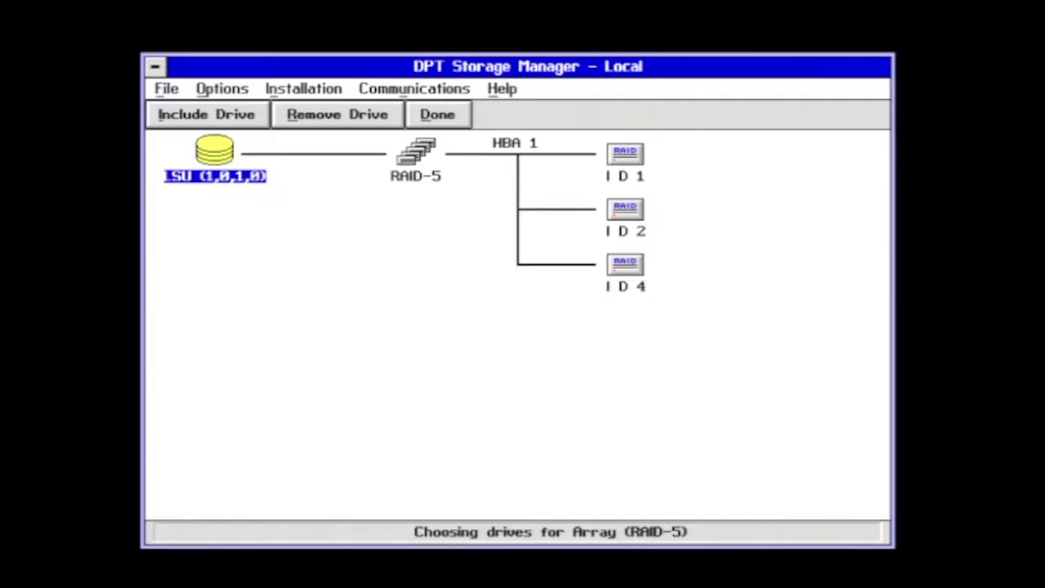
pyautogui.hotkey('alt', 'd')
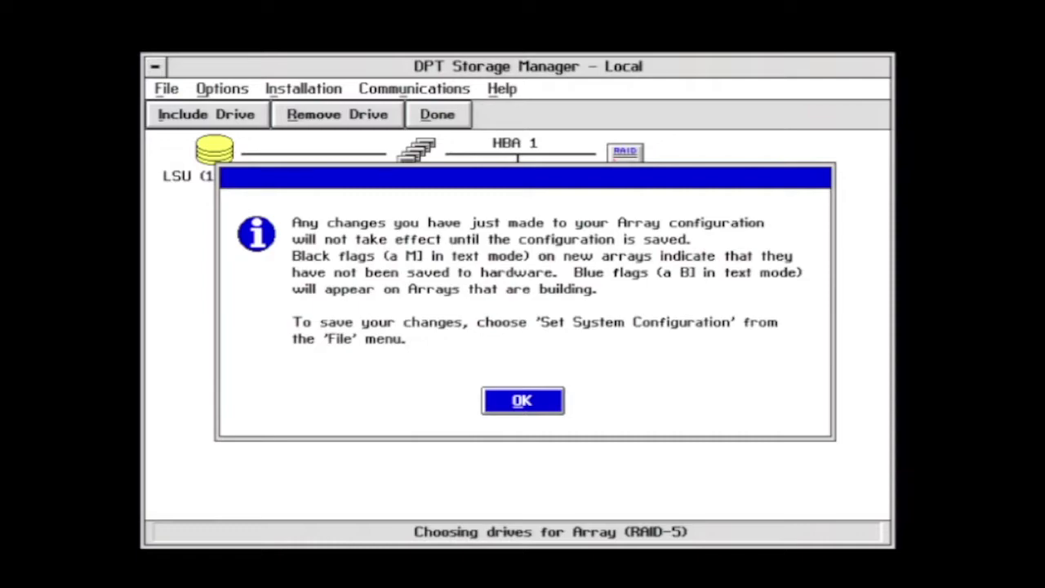
pyautogui.press('Return')
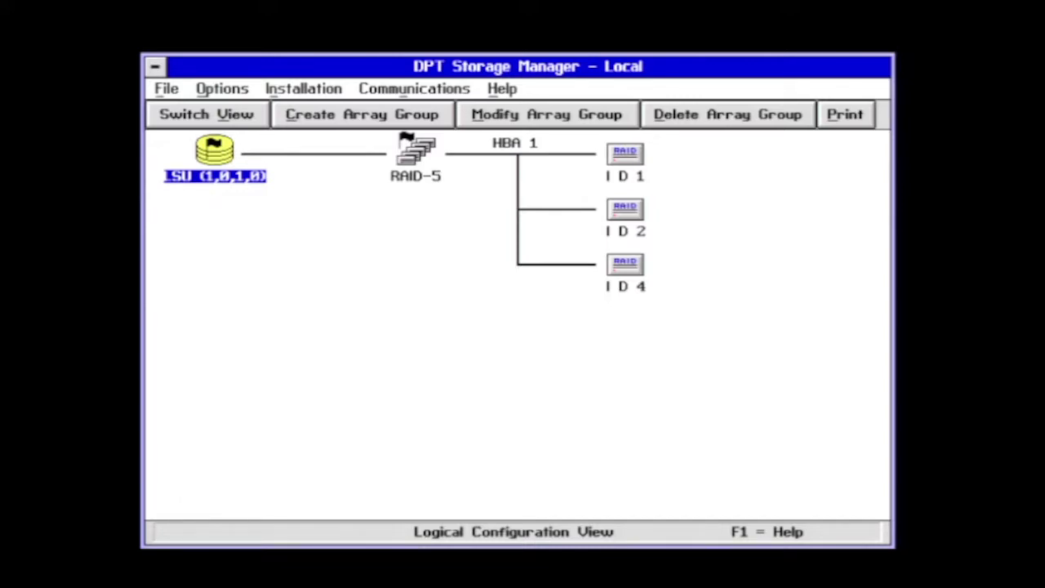
# Exit DPT Storage Manager from the File menu and confirm
pyautogui.press('alt')
pyautogui.press('Down')
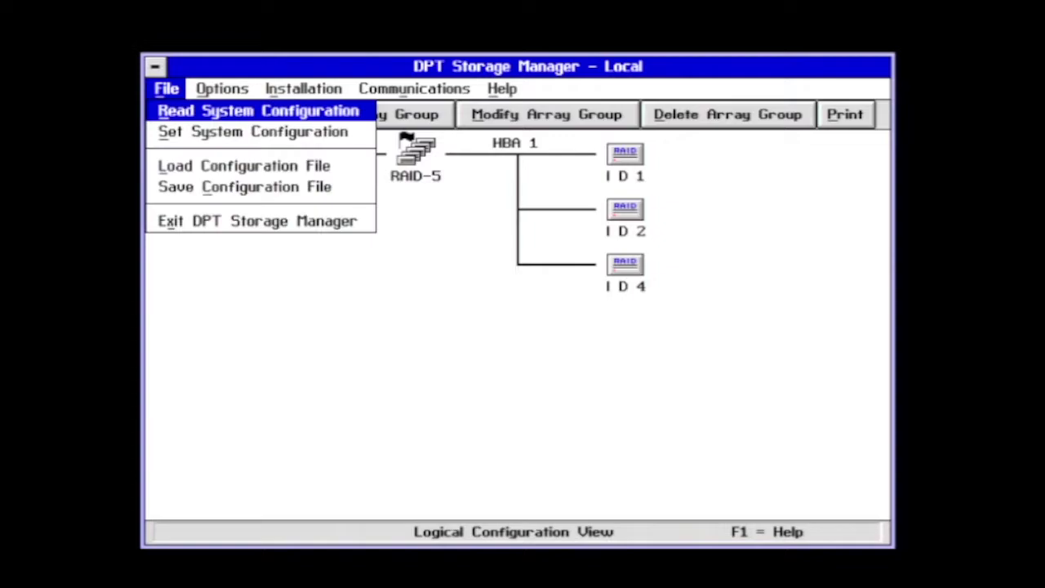
pyautogui.press('Down')
pyautogui.press('Down')
pyautogui.press('Down')
pyautogui.press('Down')
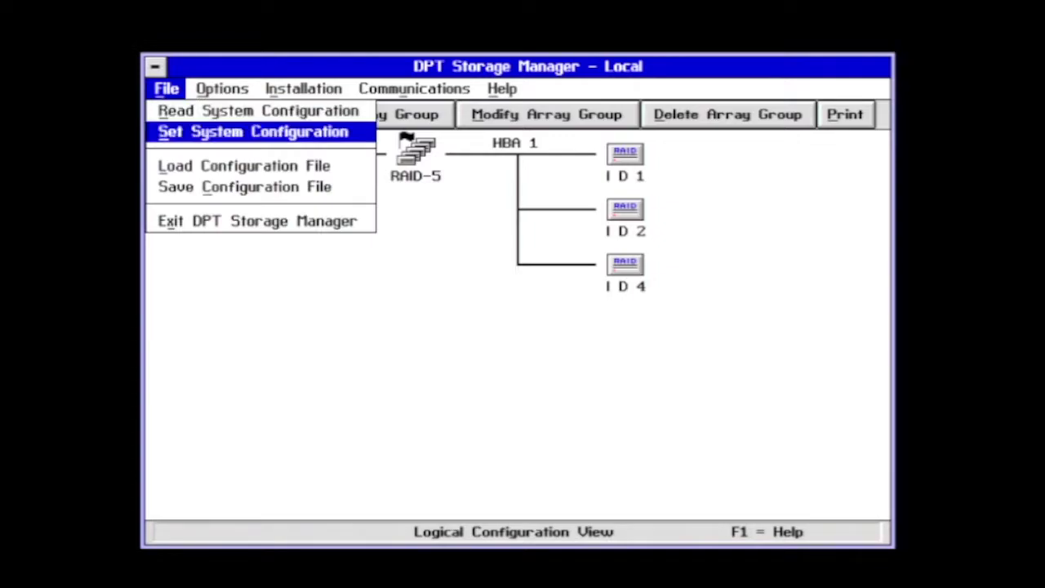
pyautogui.press('Return')
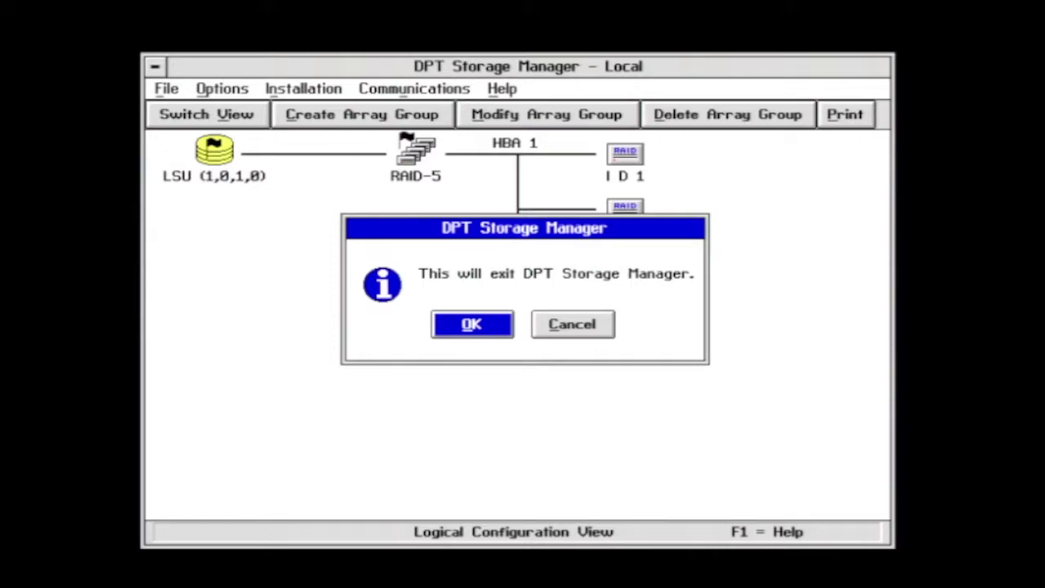
pyautogui.press('Return')
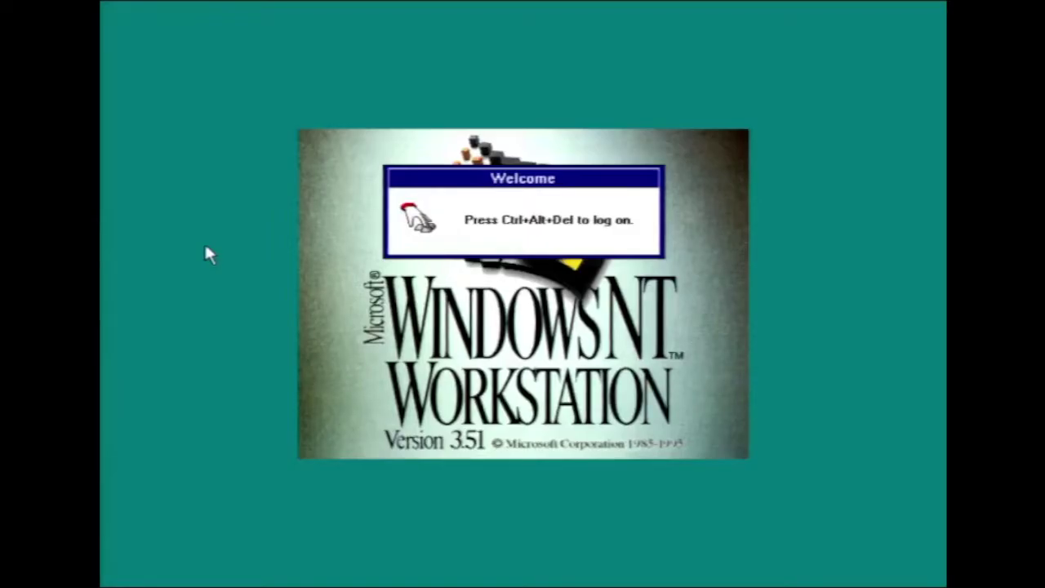
# Log on to Windows NT 3.51 Workstation with the account password at the Welcome dialog
pyautogui.hotkey('ctrl', 'alt', 'Delete')
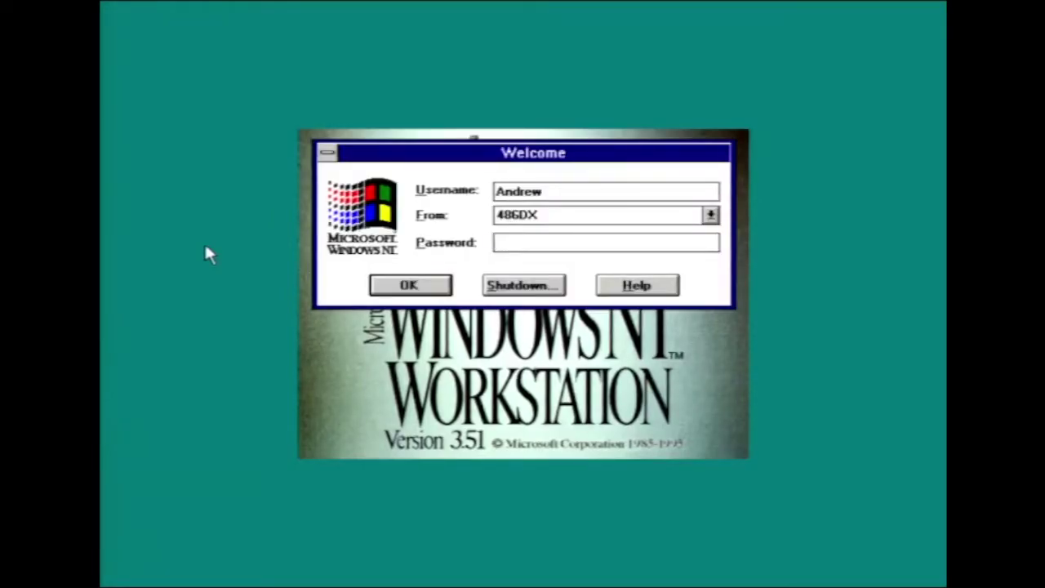
pyautogui.write('*********')
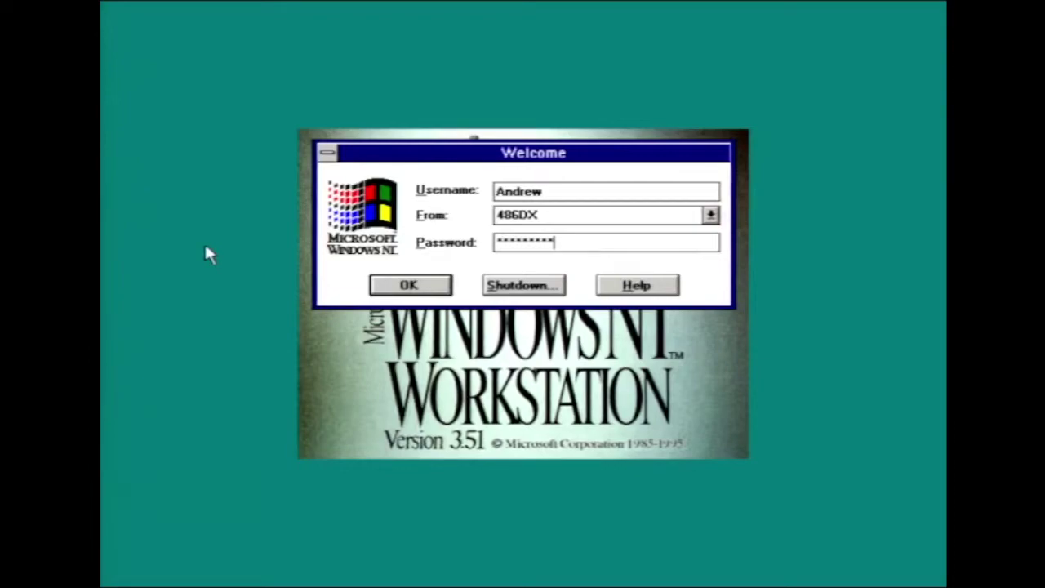
pyautogui.press('Return')
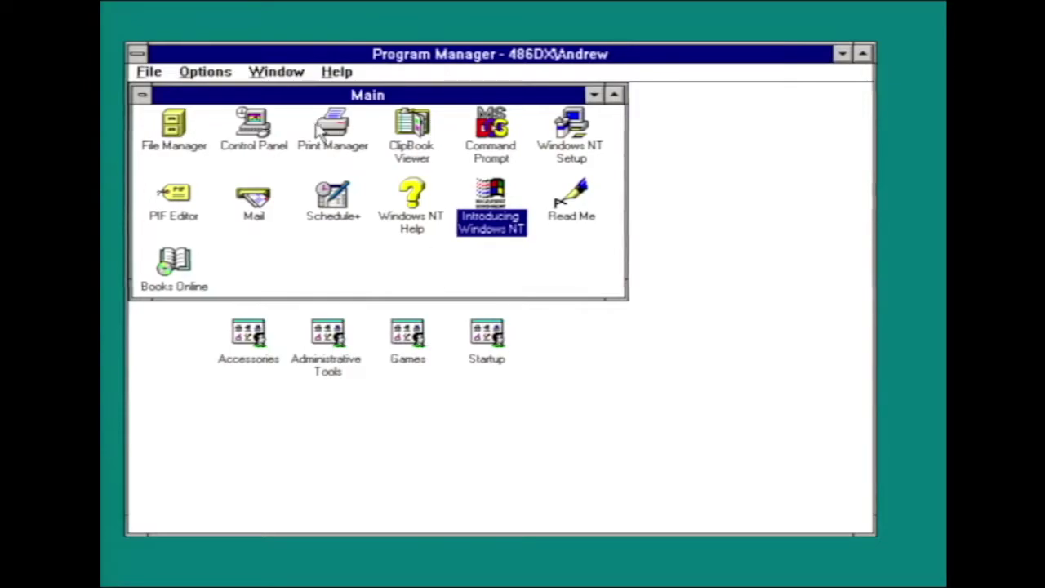
# Switch the Control Panel cursor scheme to Windows Animated
pyautogui.doubleClick(251, 130)
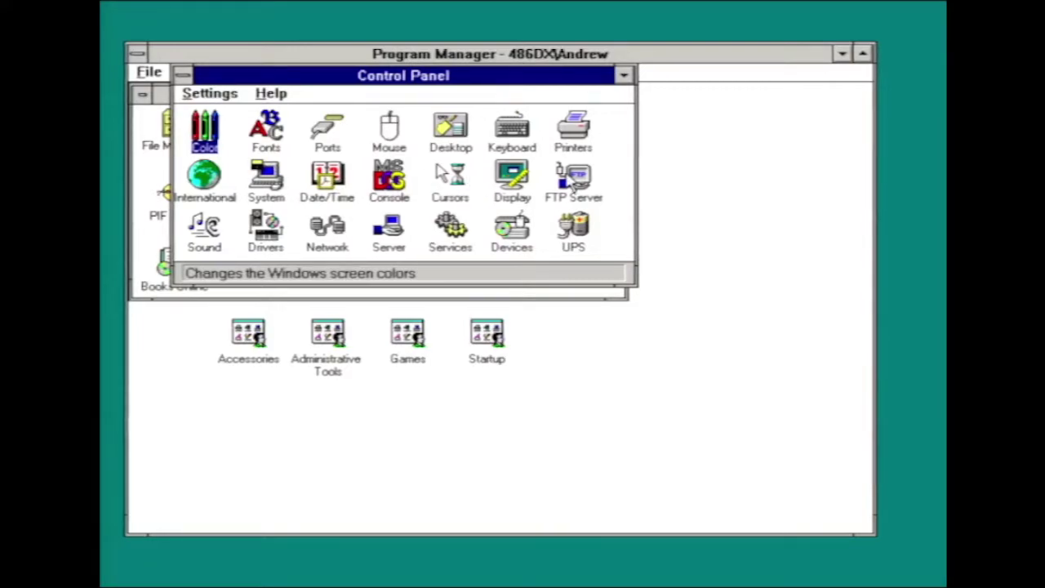
pyautogui.doubleClick(449, 179)
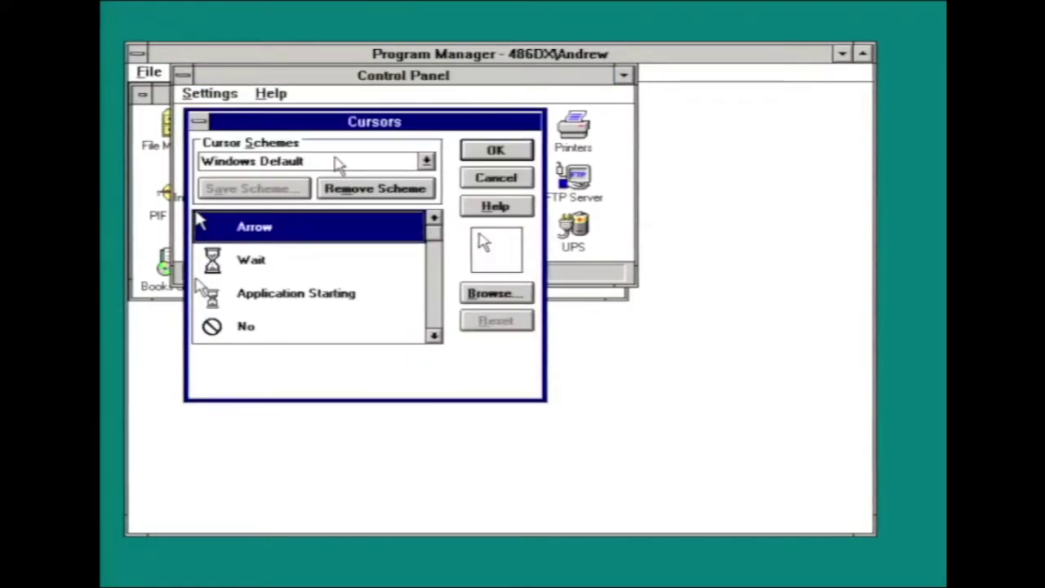
pyautogui.click(339, 163)
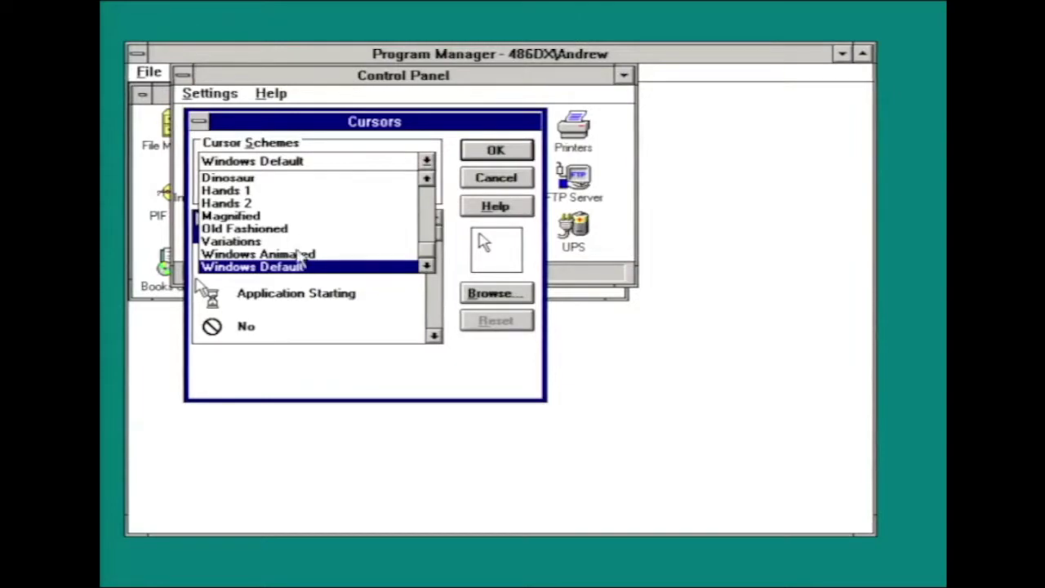
pyautogui.click(361, 255)
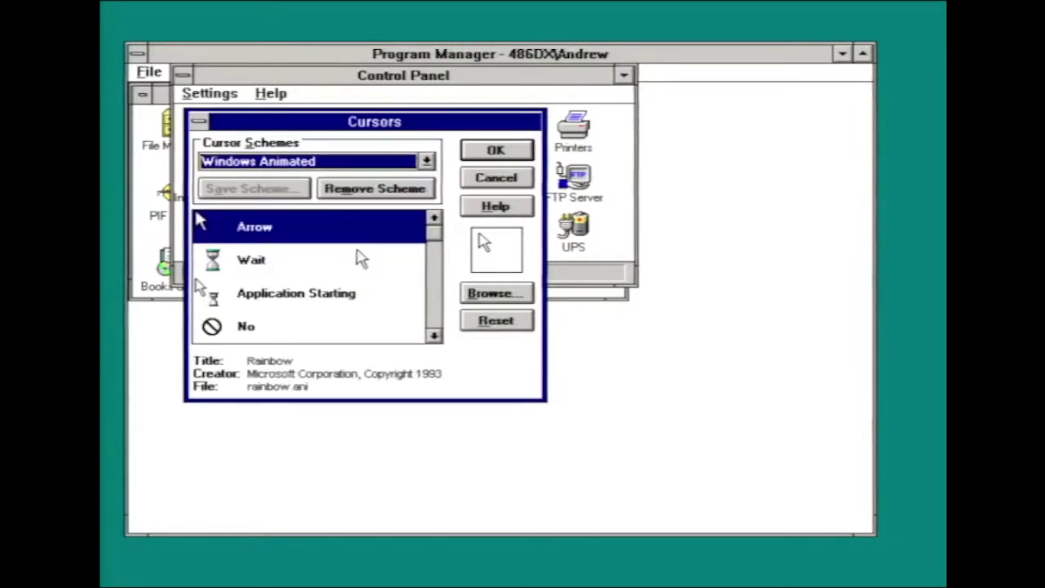
pyautogui.click(494, 155)
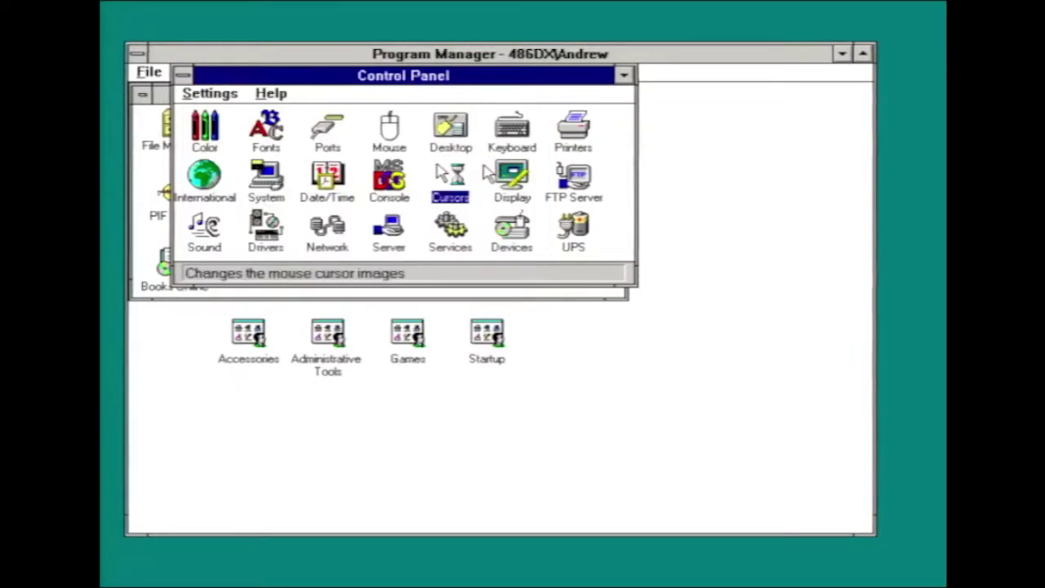
# Check the display refresh frequency stays at 72 Hertz, cancel without changes, and close Control Panel
pyautogui.doubleClick(513, 176)
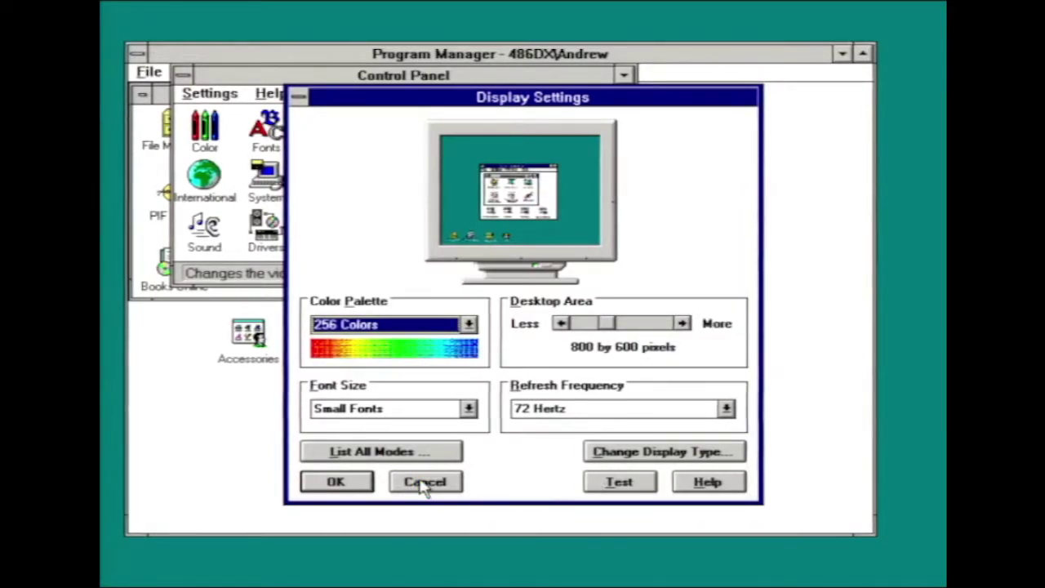
pyautogui.click(581, 414)
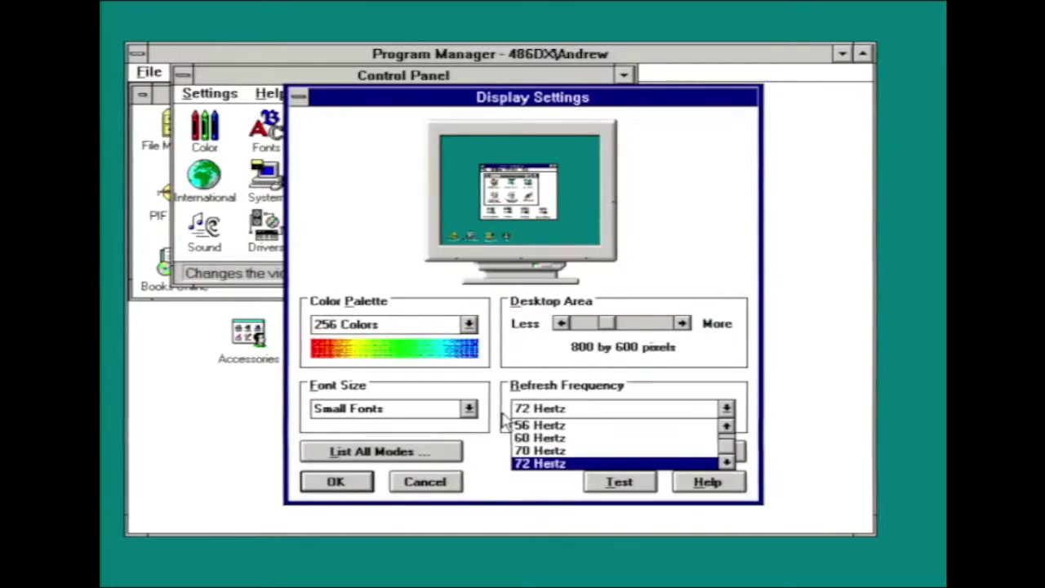
pyautogui.click(490, 447)
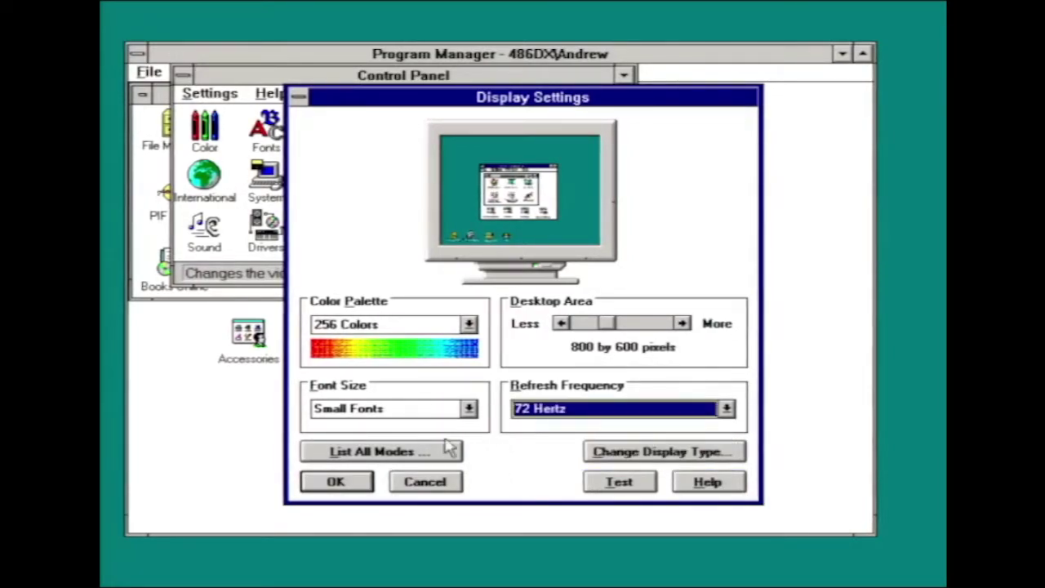
pyautogui.click(430, 484)
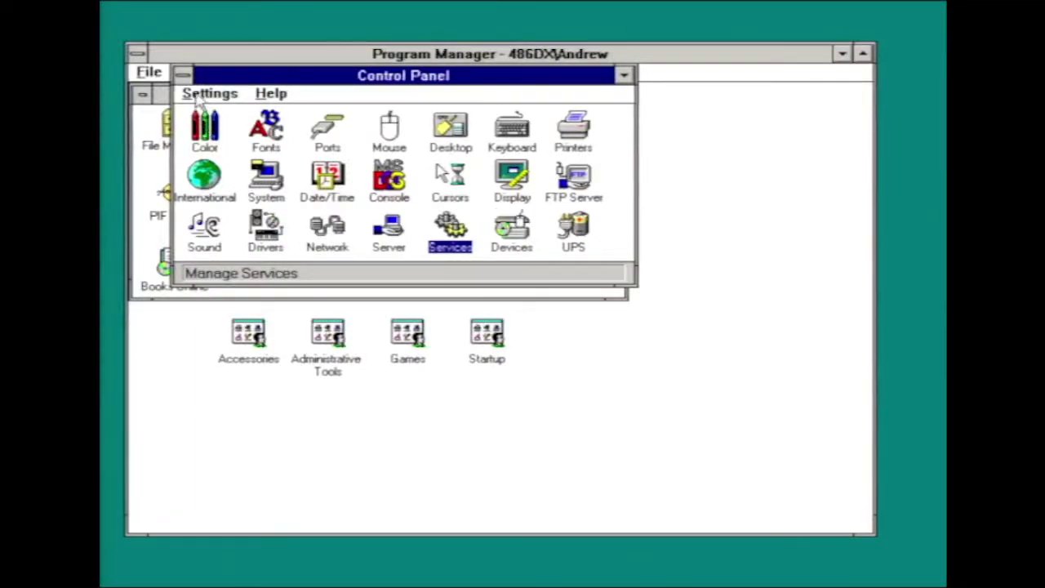
pyautogui.doubleClick(183, 74)
# Review the system log in Event Viewer from Administrative Tools, then launch File Manager
pyautogui.doubleClick(318, 359)
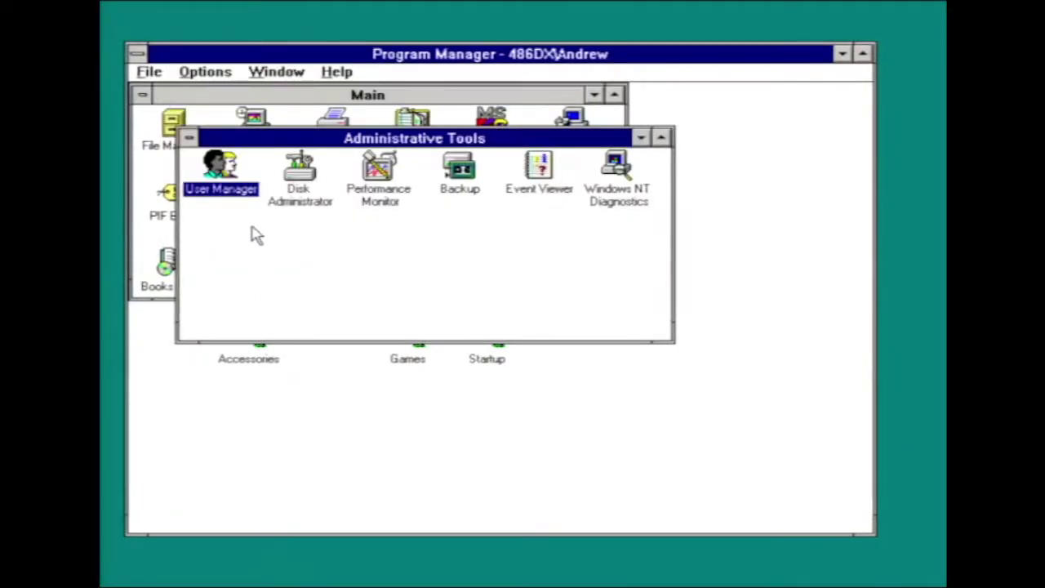
pyautogui.doubleClick(537, 173)
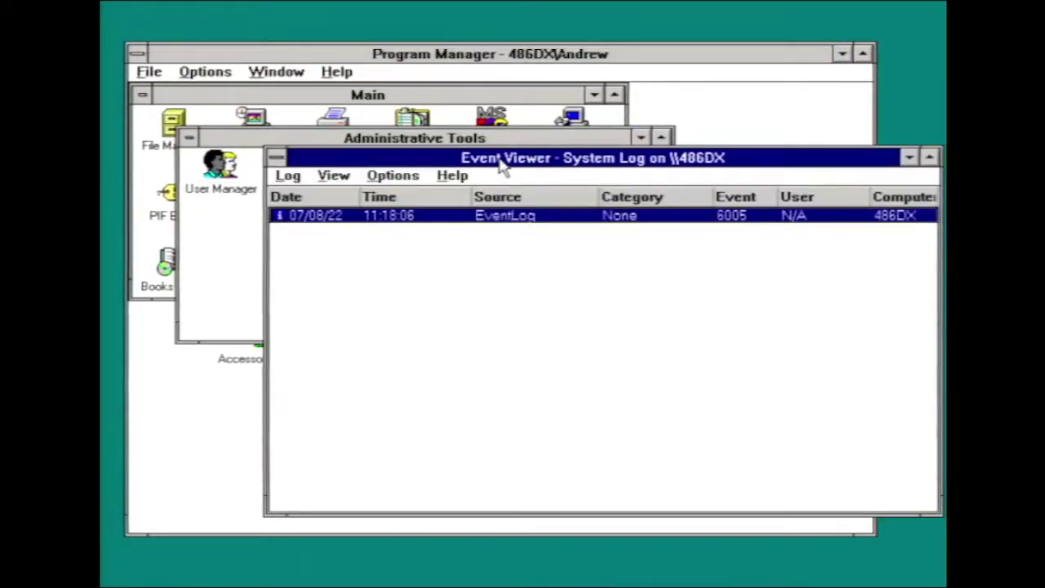
pyautogui.moveTo(503, 166); pyautogui.dragTo(376, 154)
pyautogui.doubleClick(153, 146)
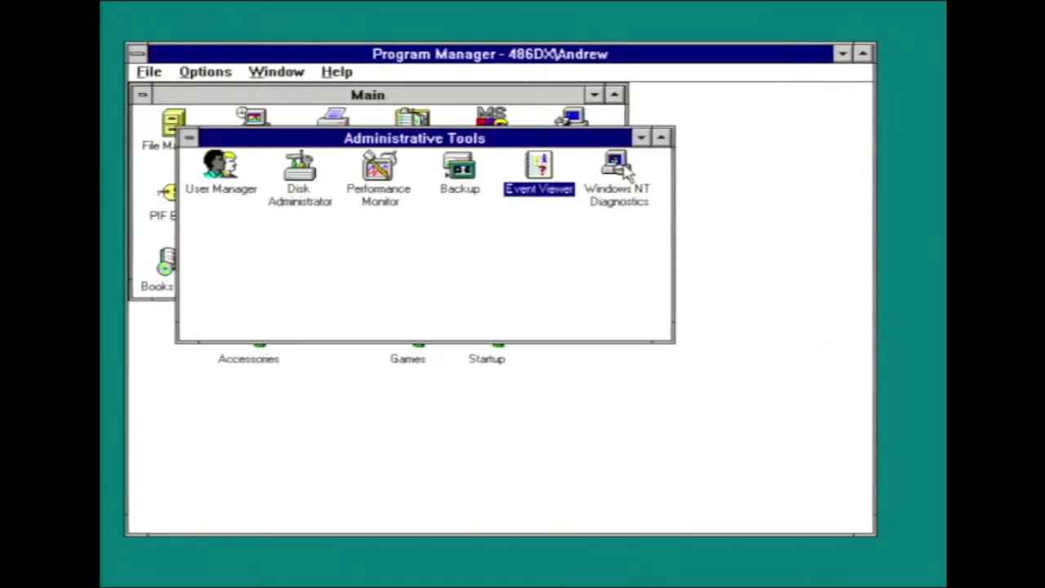
pyautogui.doubleClick(187, 138)
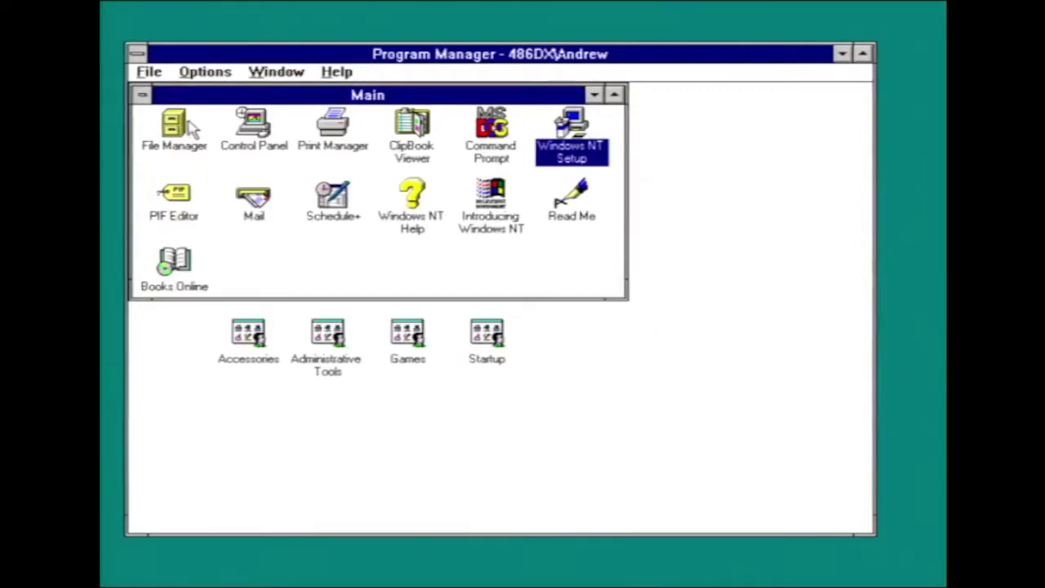
pyautogui.doubleClick(174, 130)
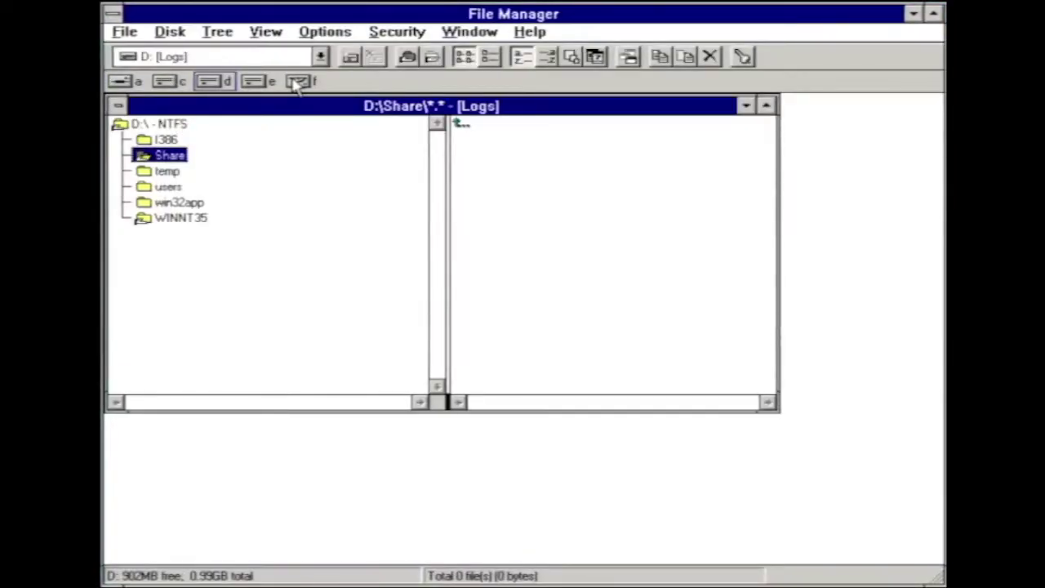
# Switch File Manager to the F: BK20_1B CD and run the BackOffice SETUP.EXE
pyautogui.hotkey('ctrl', 'f')
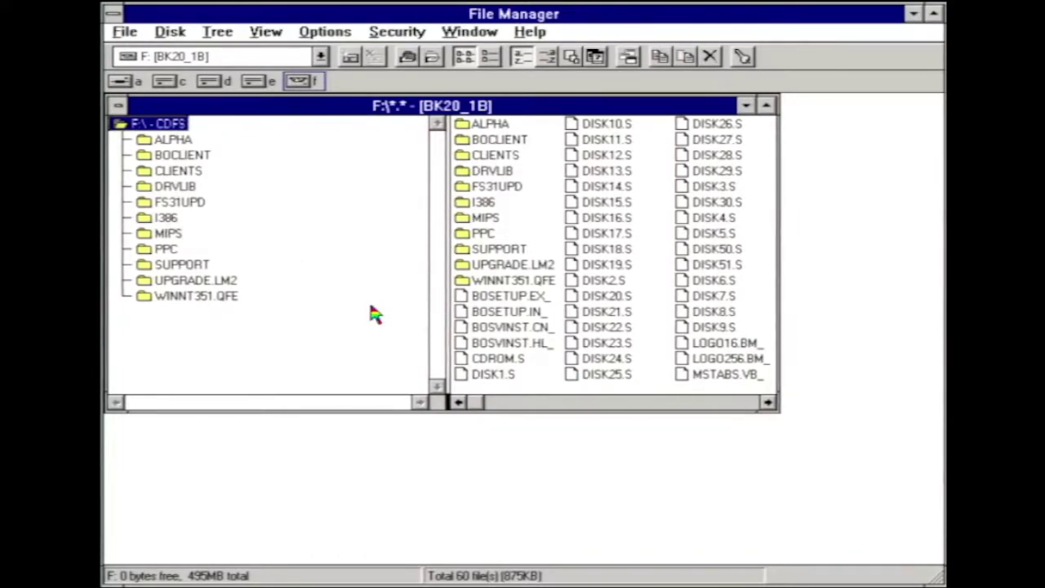
pyautogui.click(705, 403)
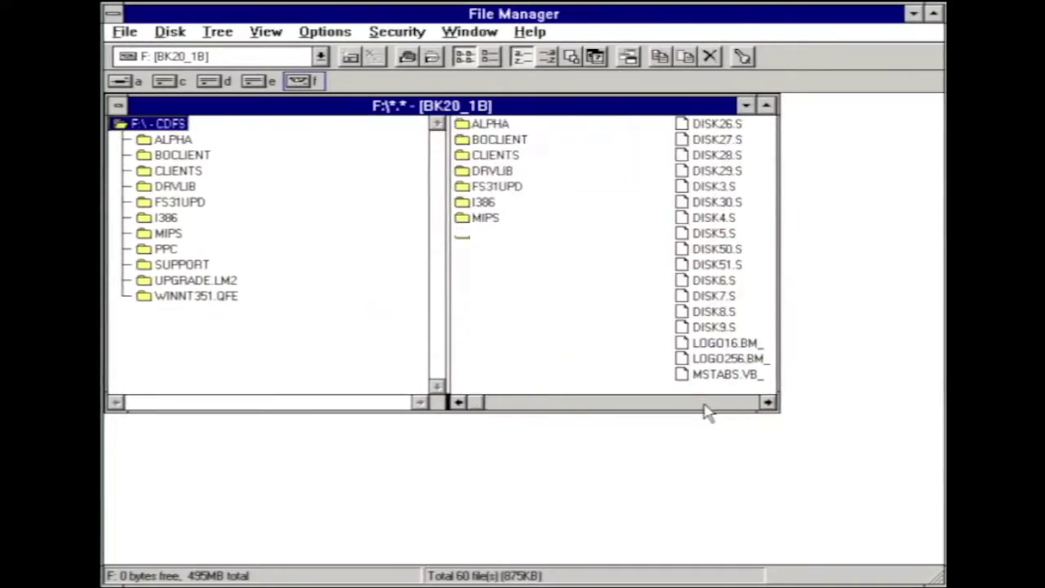
pyautogui.click(703, 404)
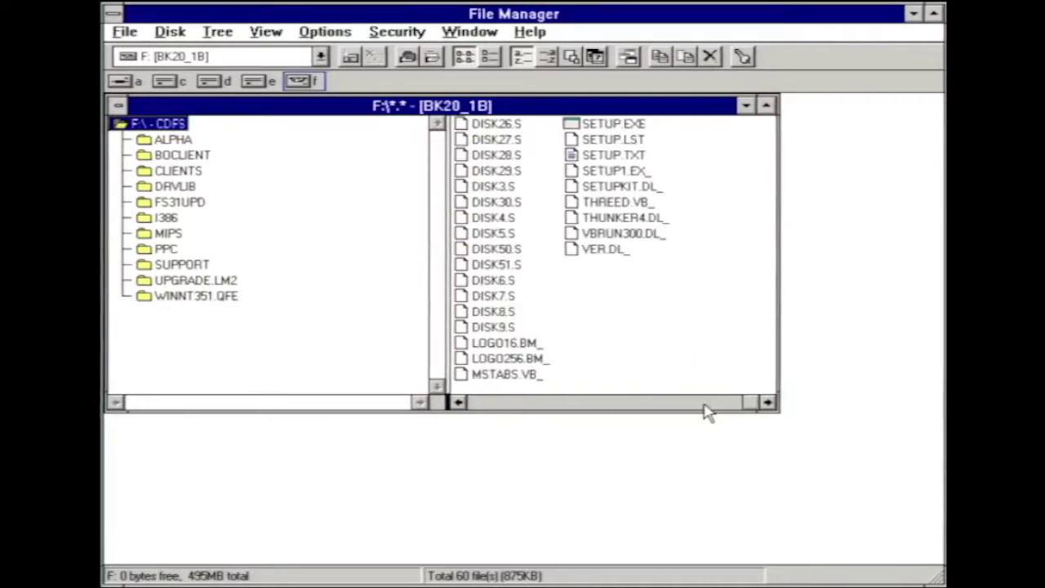
pyautogui.doubleClick(615, 126)
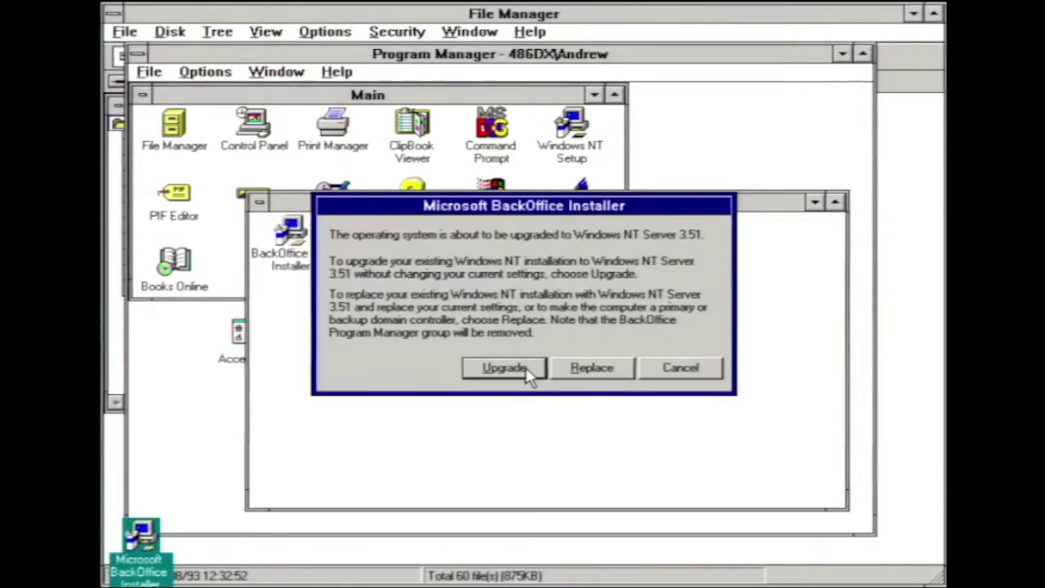
# Upgrade to Windows NT Server 3.51 at the default file location, then tick Systems Management Server 1.1
pyautogui.click(500, 369)
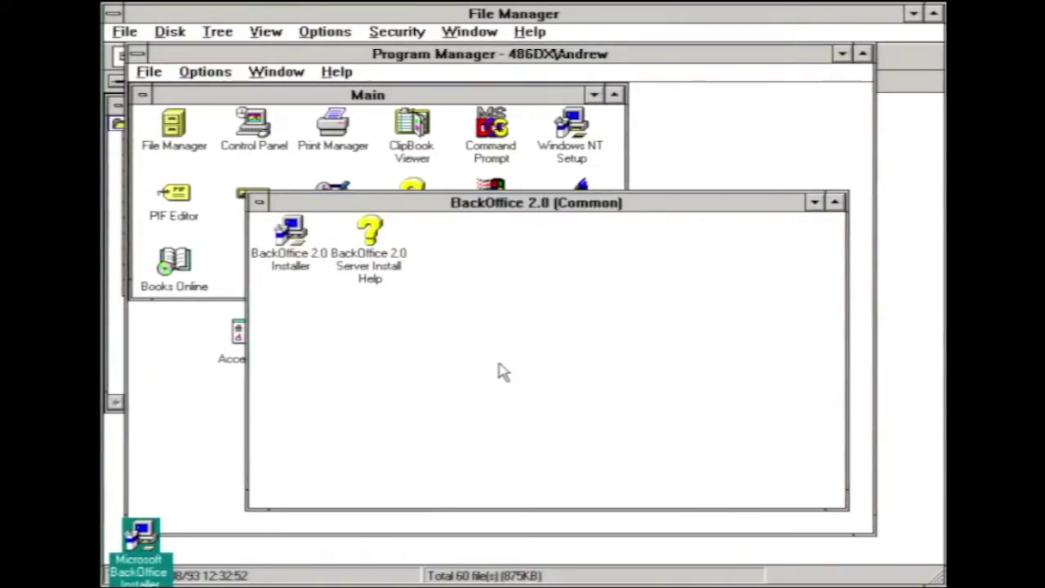
pyautogui.press('Return')
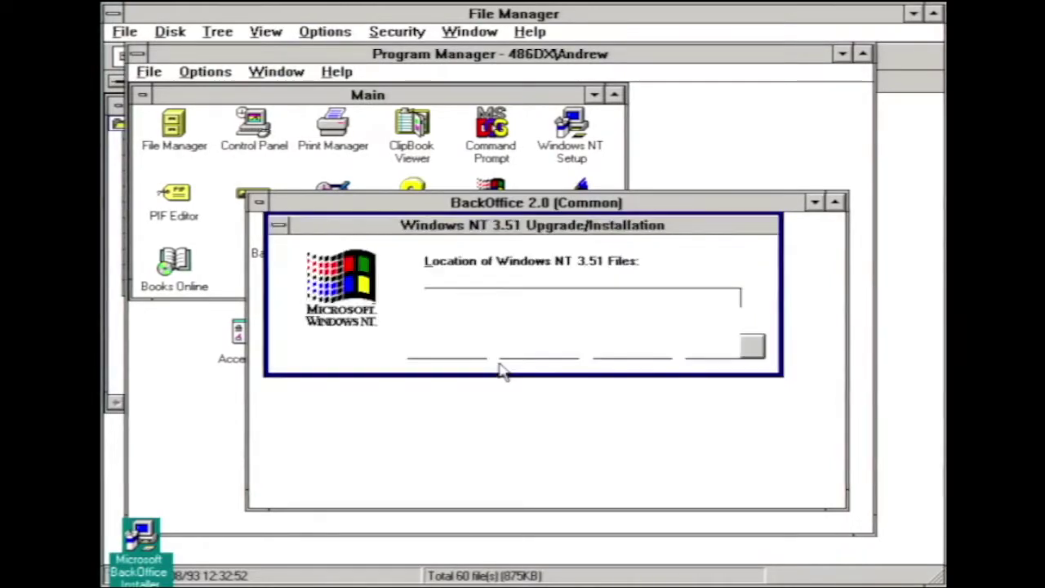
pyautogui.press('Return')
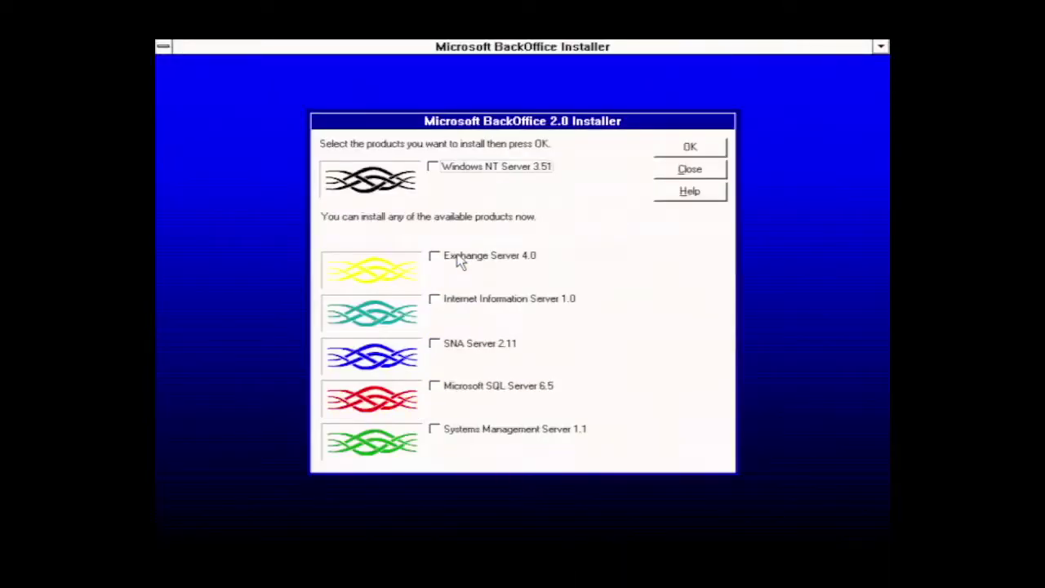
pyautogui.click(434, 430)
# Untick SMS 1.1 and install Internet Information Server 1.0 with all options into c:\inetsrv
pyautogui.click(435, 432)
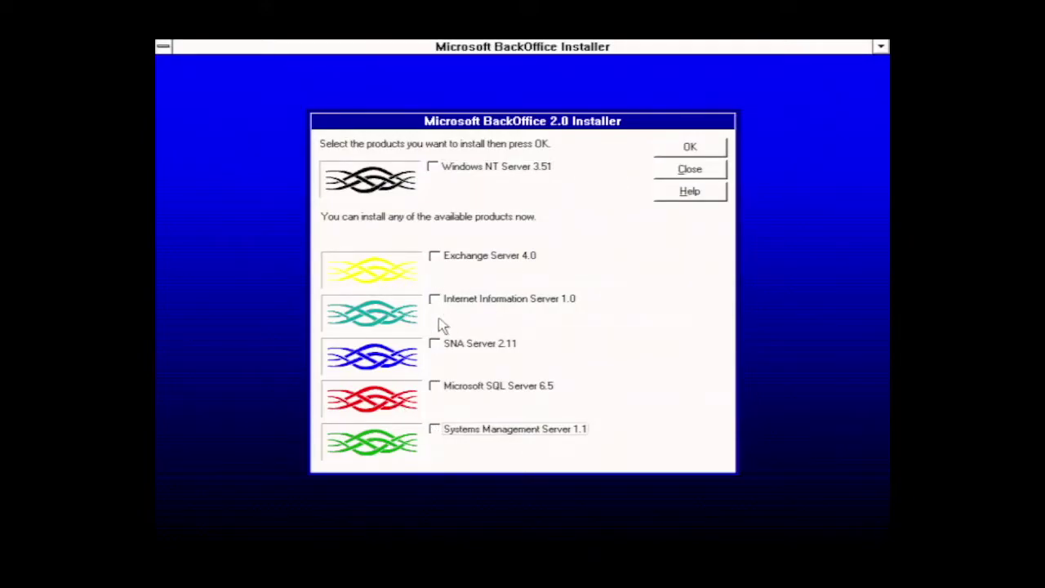
pyautogui.click(434, 299)
pyautogui.click(700, 165)
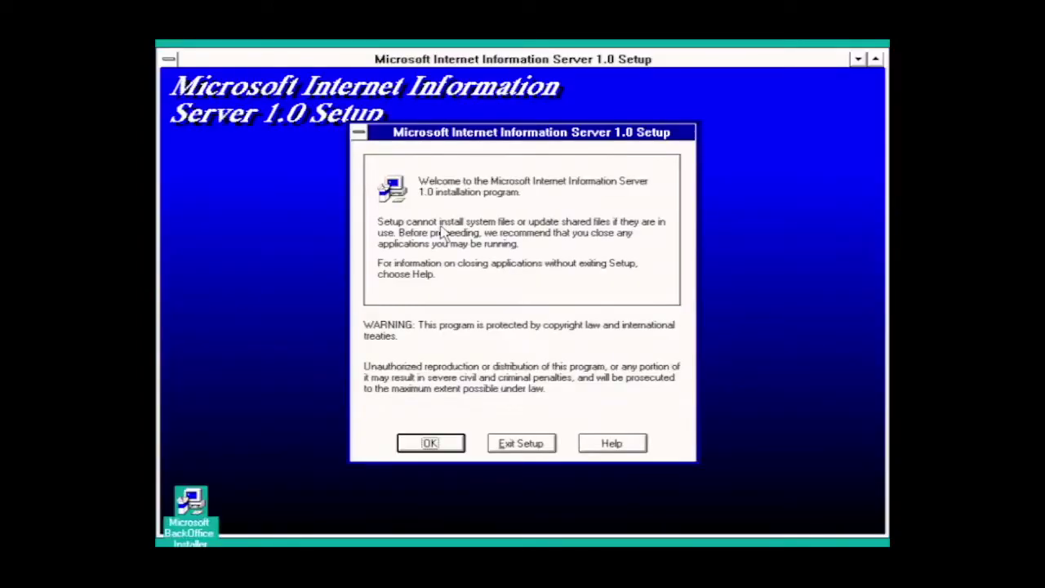
pyautogui.press('Return')
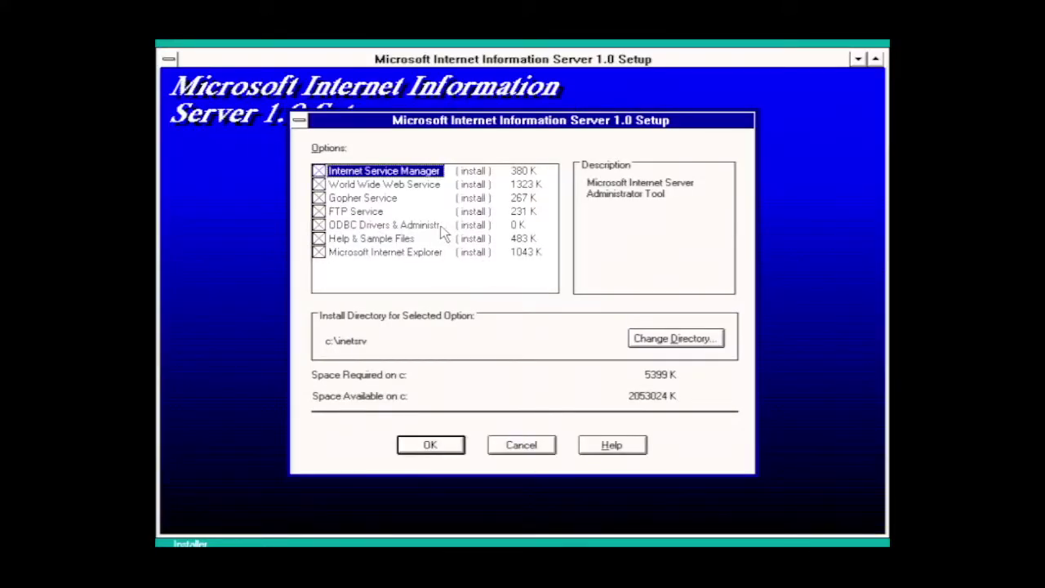
pyautogui.press('Return')
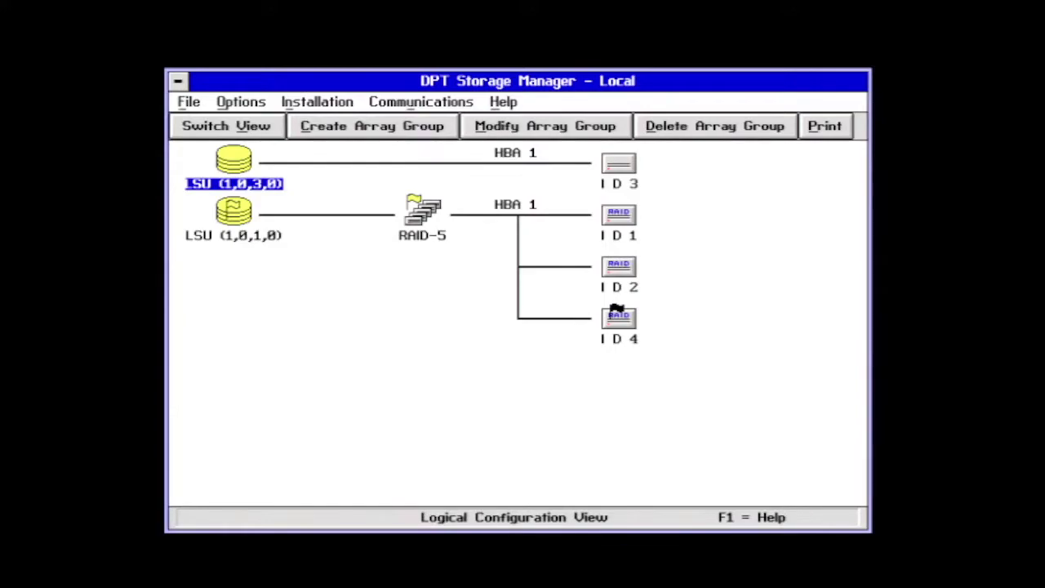
# Review the RAID-5 array group, then make drive ID 3 a hot spare
pyautogui.hotkey('alt', 'm')
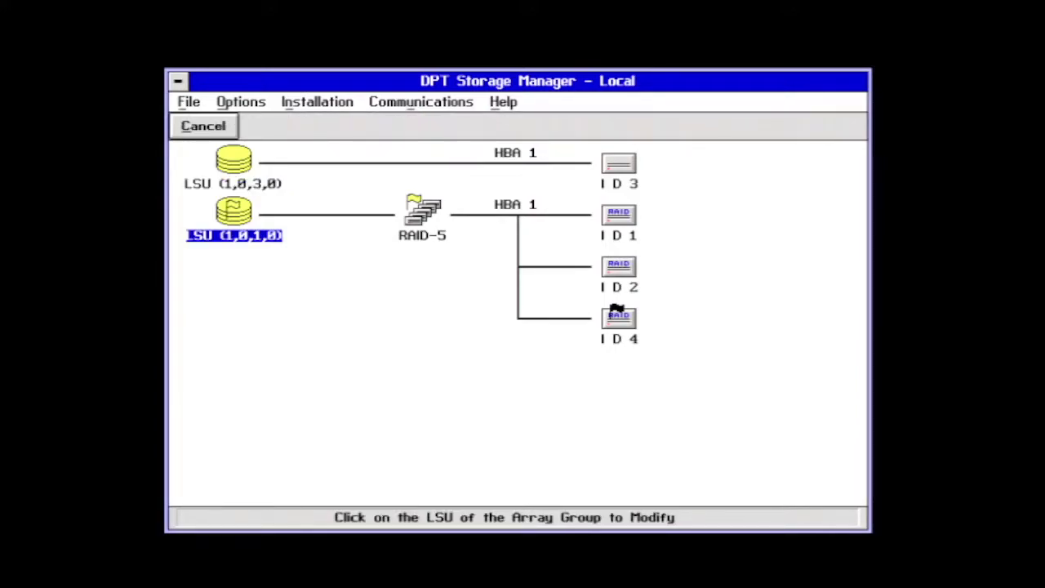
pyautogui.press('Return')
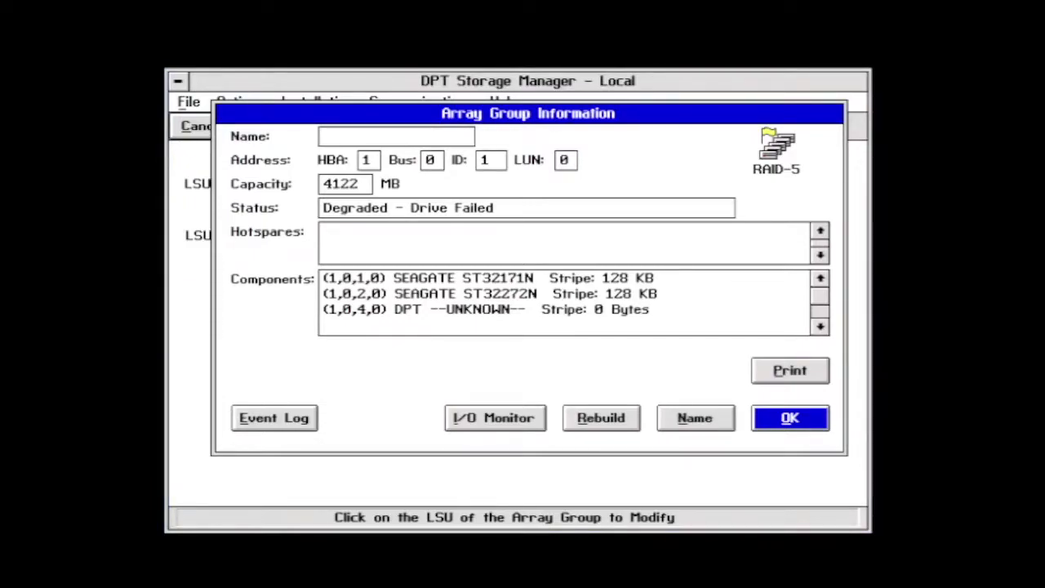
pyautogui.press('Return')
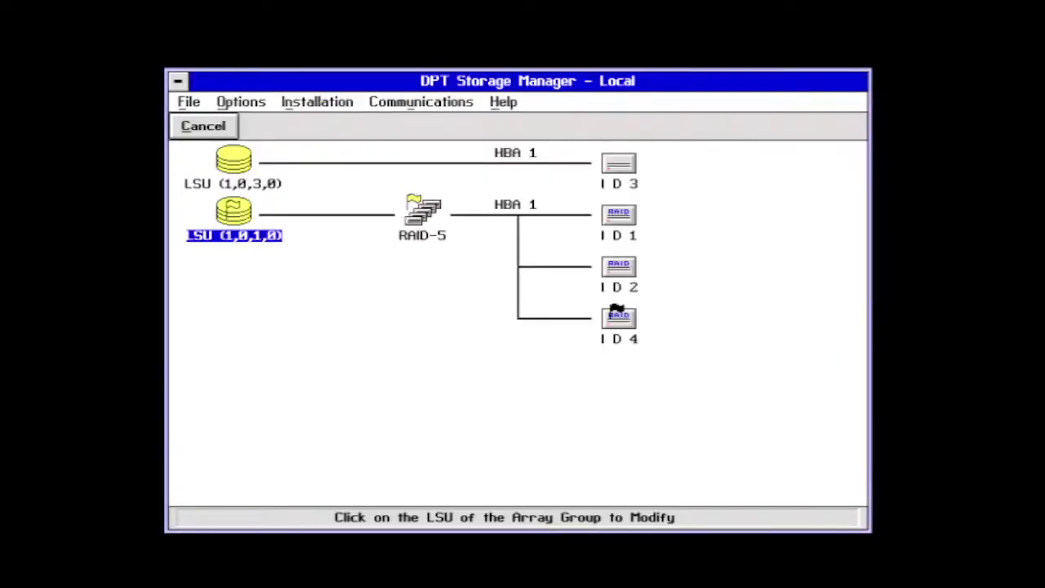
pyautogui.press('Tab')
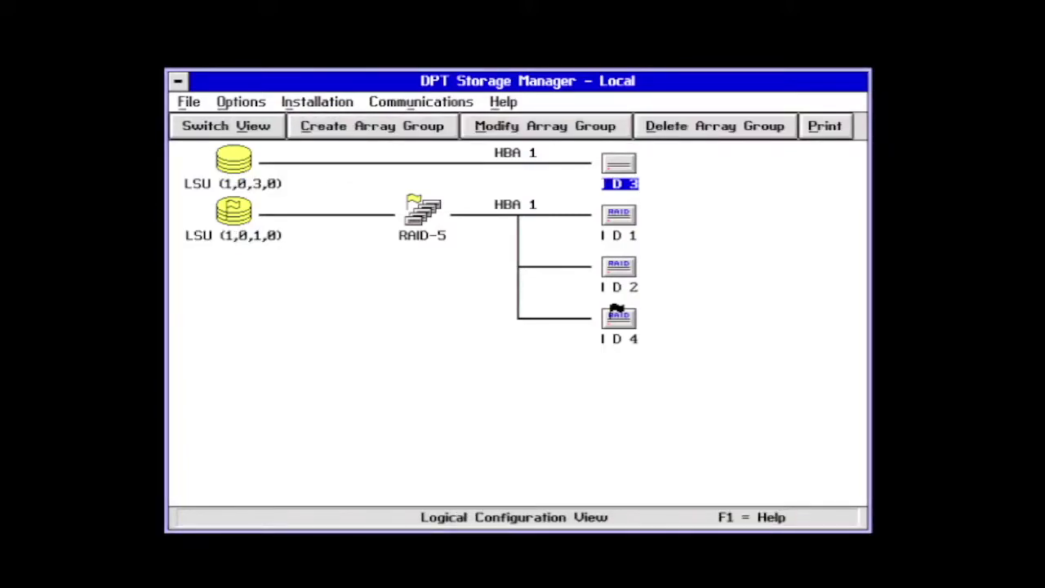
pyautogui.press('Return')
pyautogui.press('Tab')
pyautogui.press('Tab')
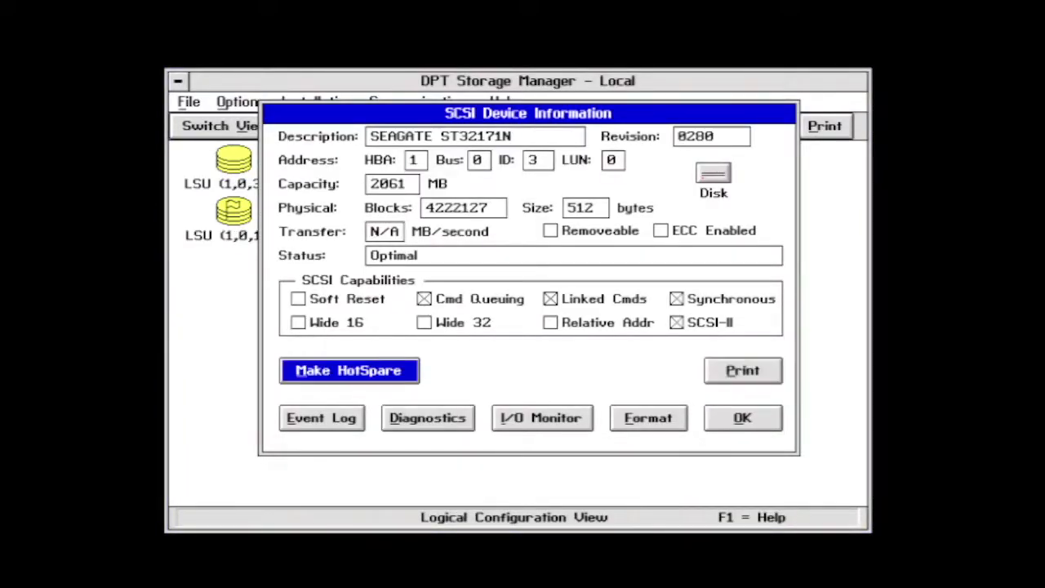
pyautogui.press('Return')
pyautogui.press('Return')
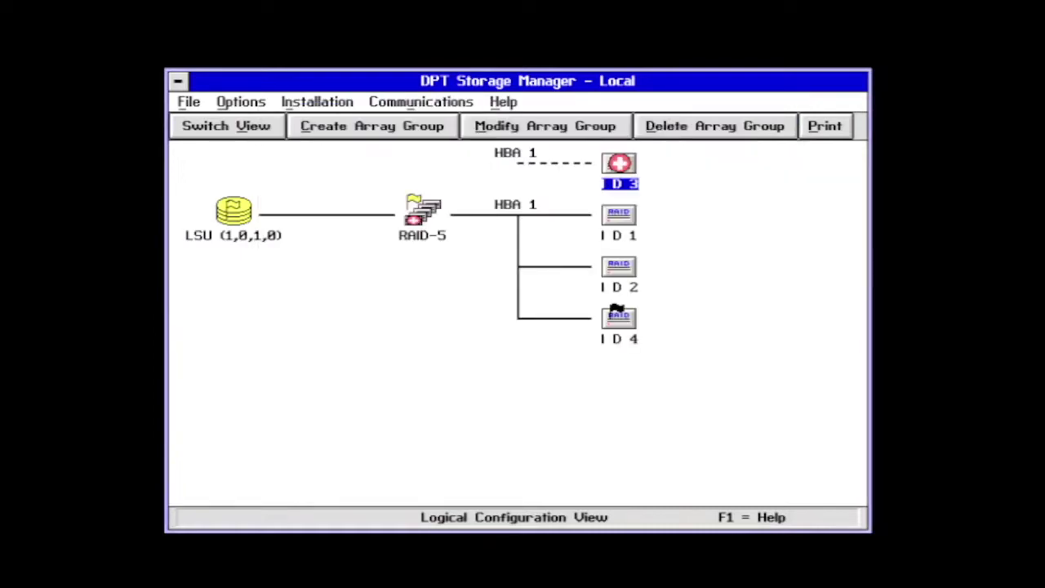
# Start rebuilding the degraded RAID-5 array from its array information
pyautogui.press('Tab')
pyautogui.press('Tab')
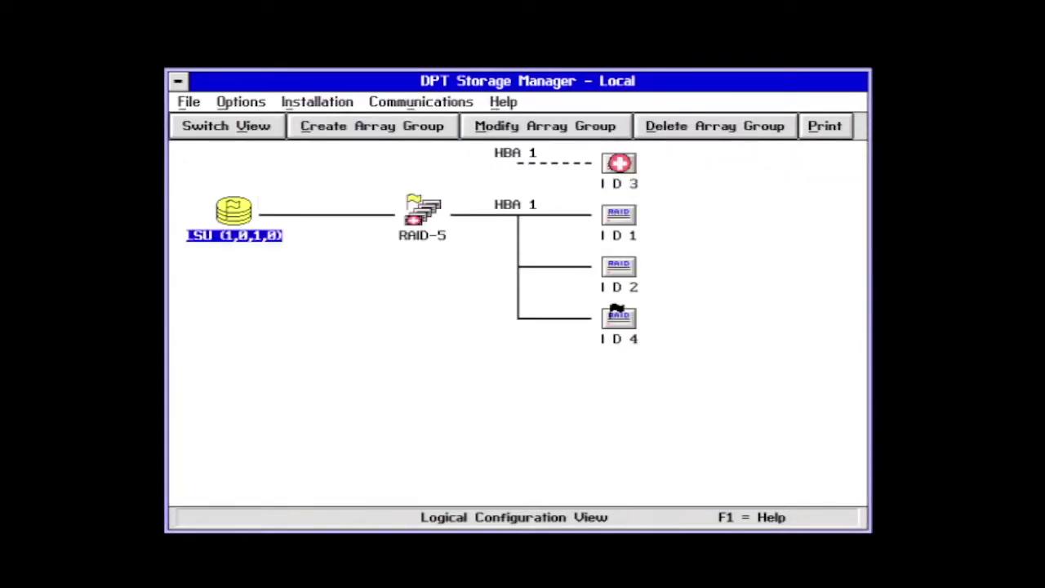
pyautogui.press('Return')
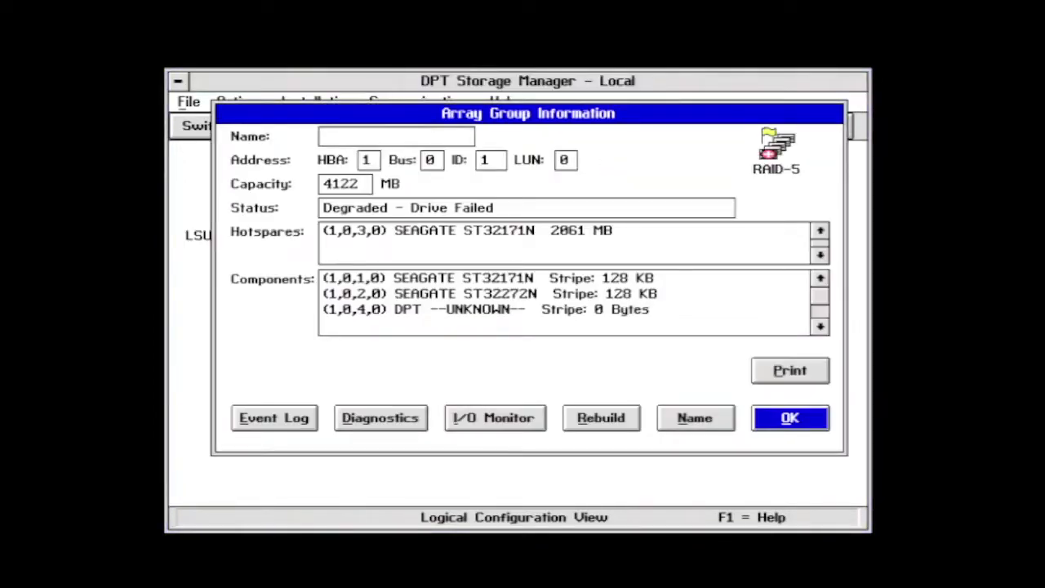
pyautogui.hotkey('shift', 'Tab')
pyautogui.hotkey('shift', 'Tab')
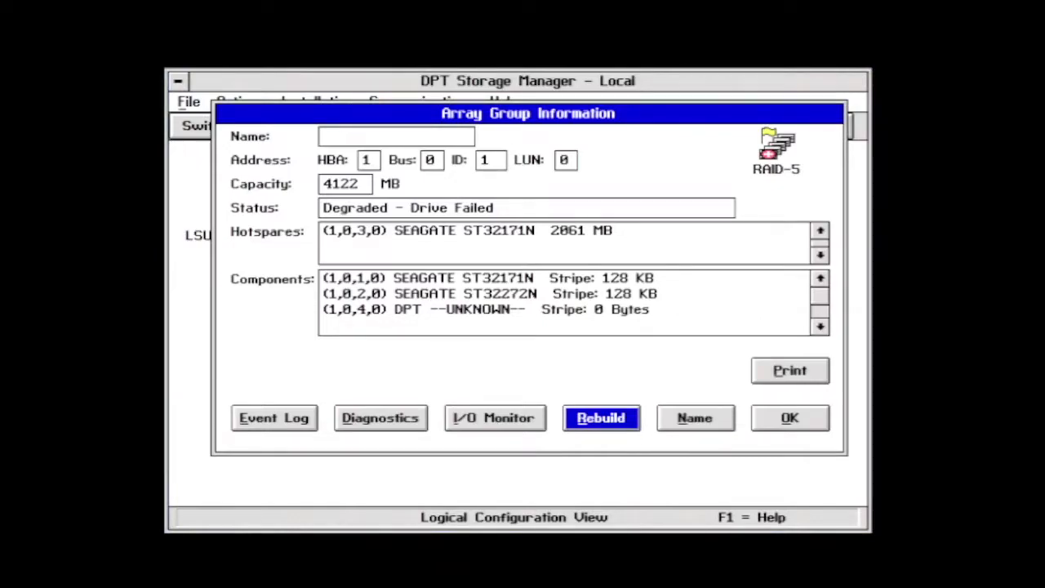
pyautogui.press('Return')
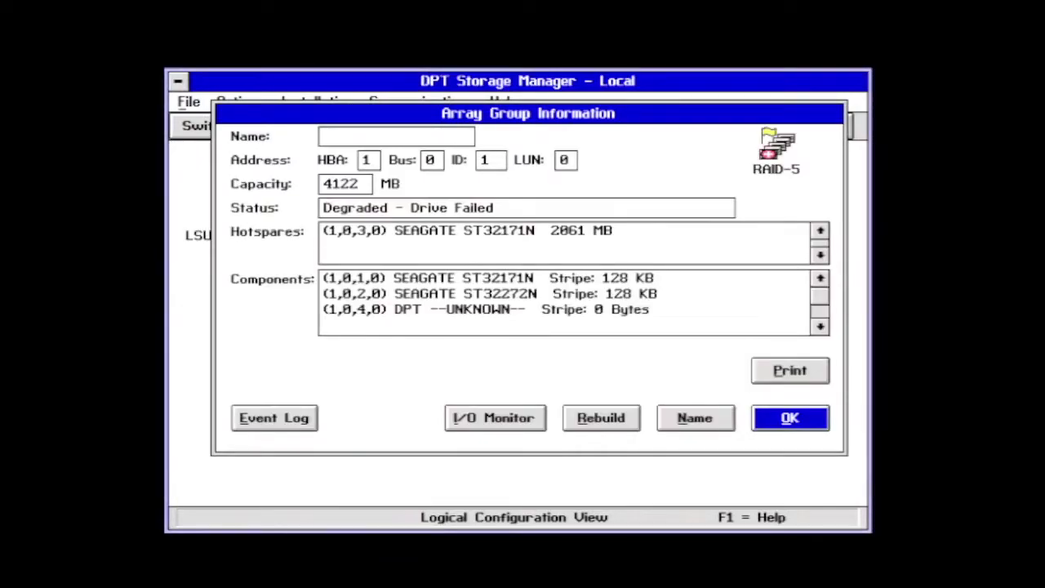
pyautogui.press('Return')
pyautogui.hotkey('alt', 'f')
# Exit DPT Storage Manager, saving the hot-spare configuration, and reboot
pyautogui.press('Up')
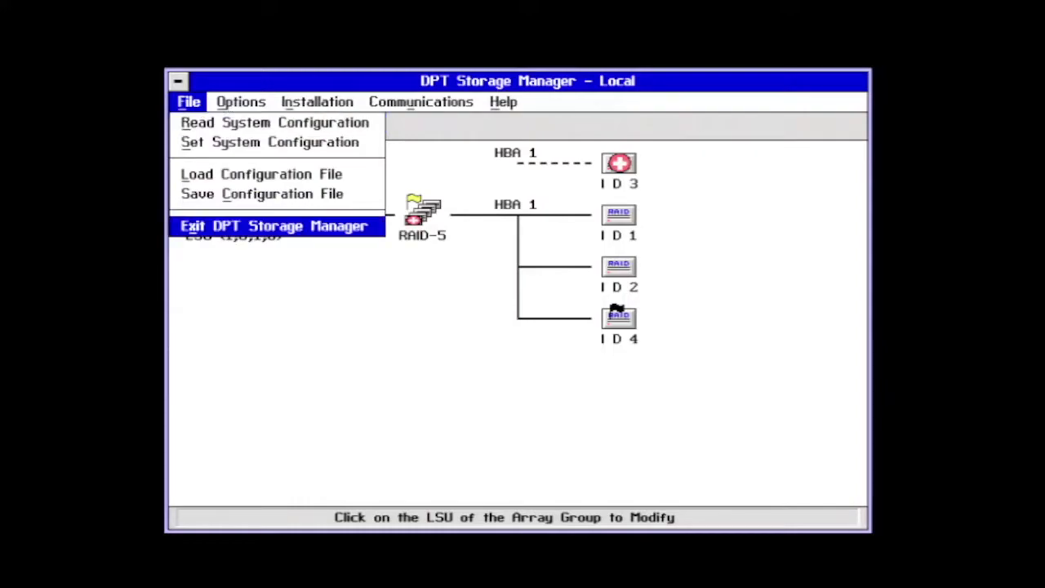
pyautogui.press('Return')
pyautogui.press('Return')
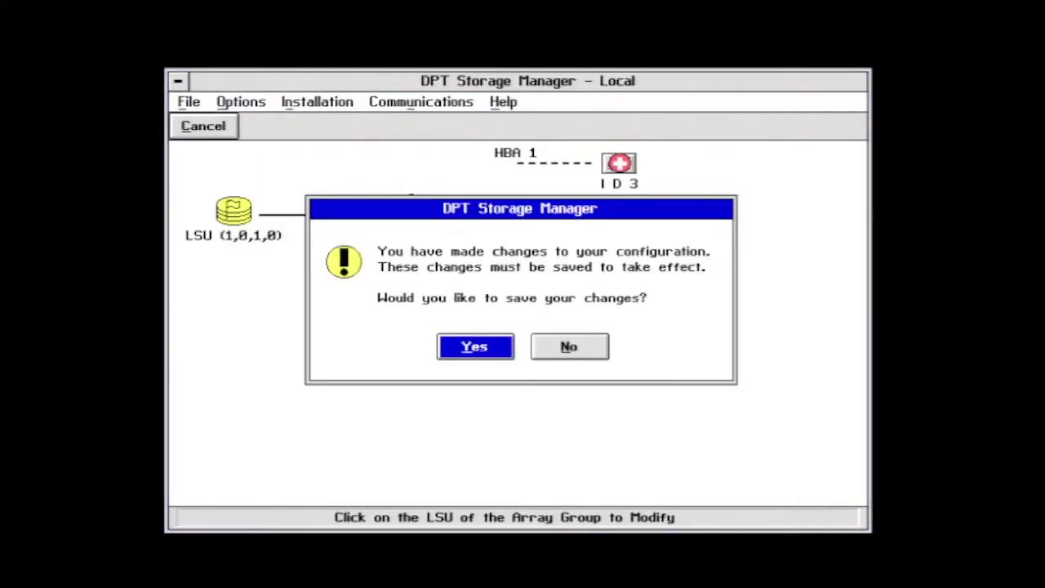
pyautogui.press('Return')
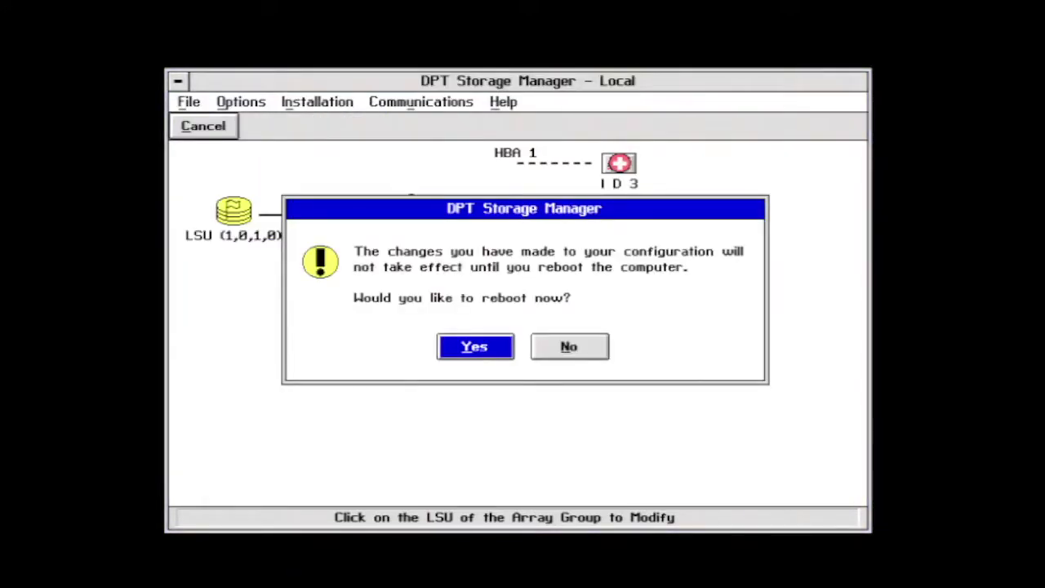
pyautogui.press('Return')
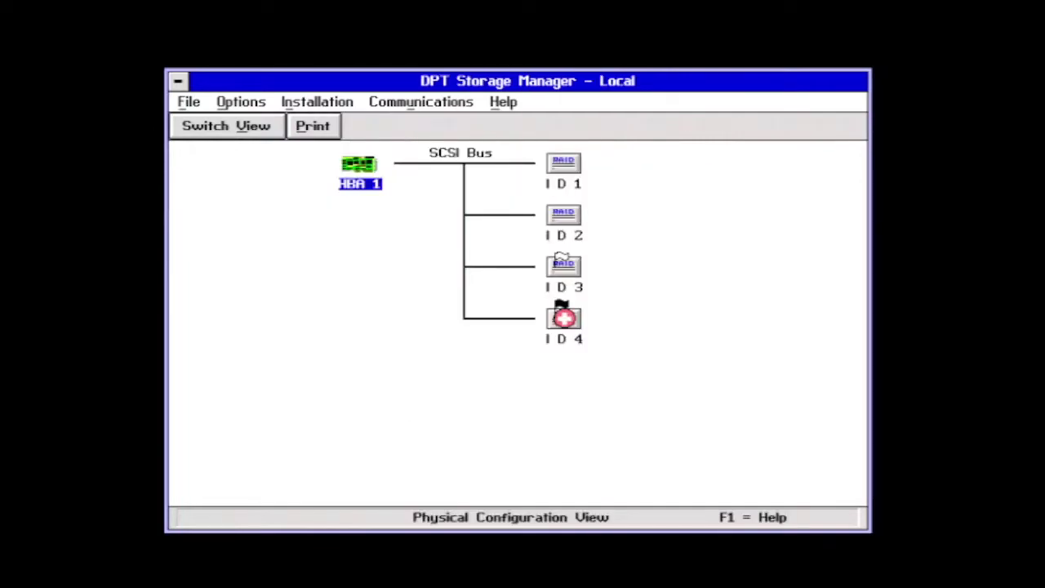
# In the logical view, open the RAID-5 array status to confirm reconstruction onto ID 3
pyautogui.hotkey('alt', 'v')
pyautogui.press('Tab')
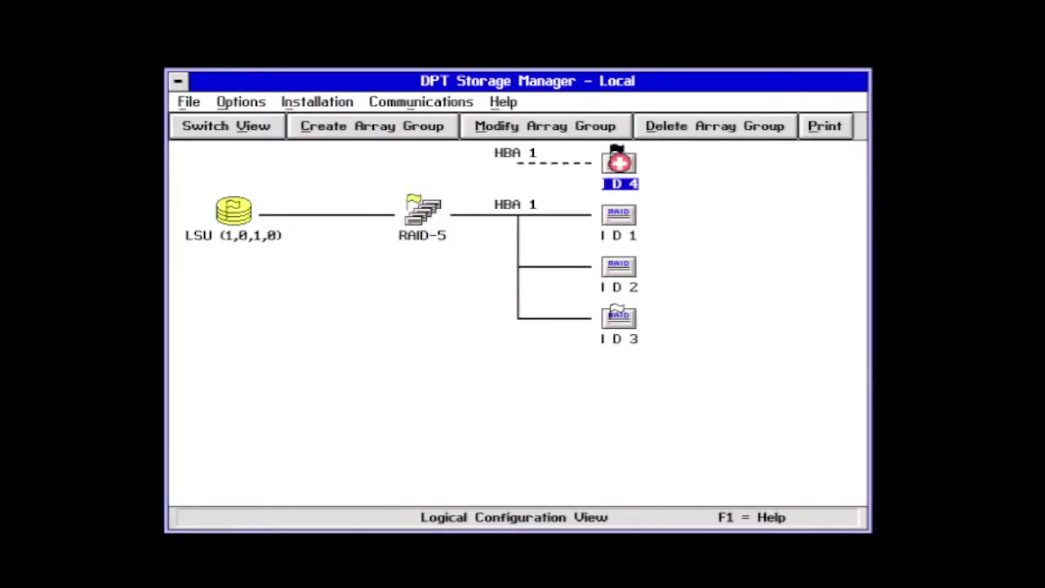
pyautogui.press('Tab')
pyautogui.press('Return')
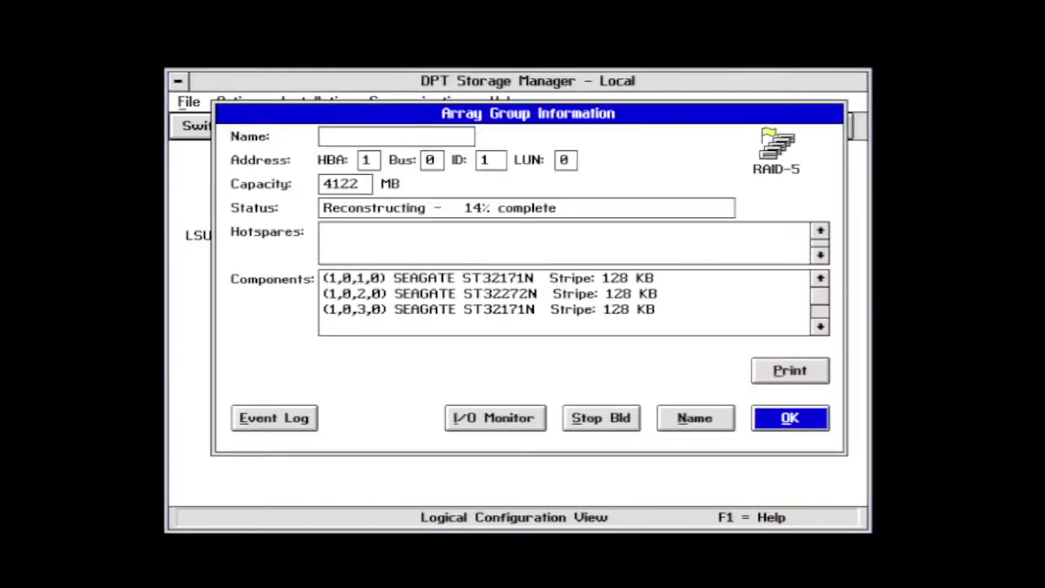
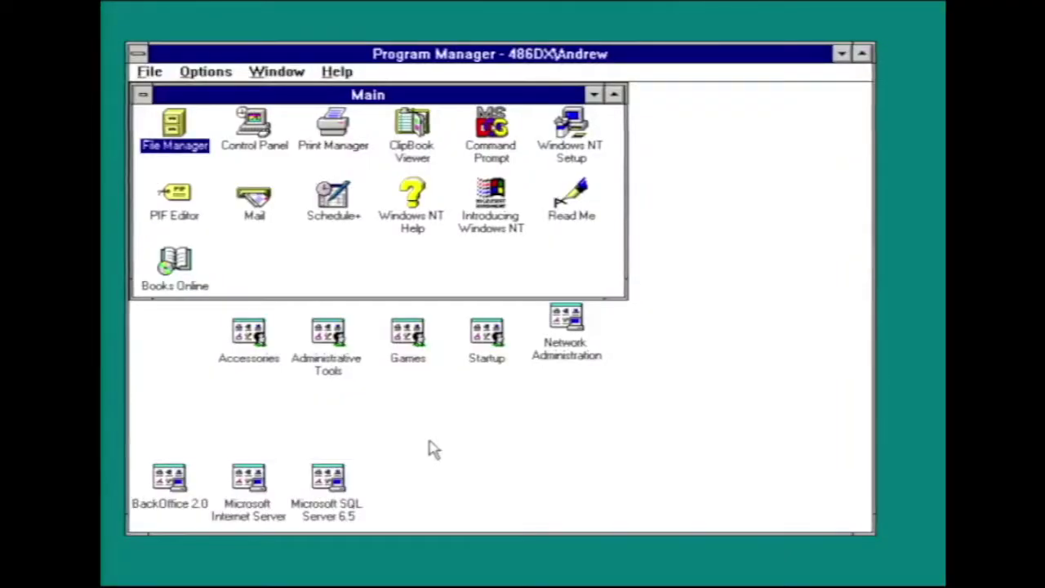
# Start the stopped MSSQLServer service on 486DX from the SQL Server 6.5 group's SQL Service Manager, then close it
pyautogui.doubleClick(328, 481)
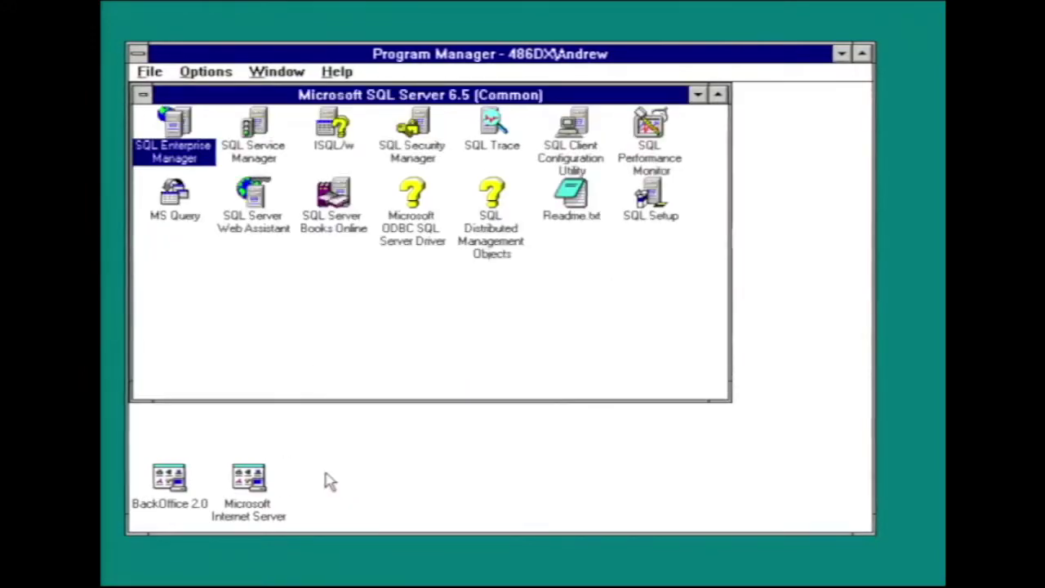
pyautogui.click(254, 151)
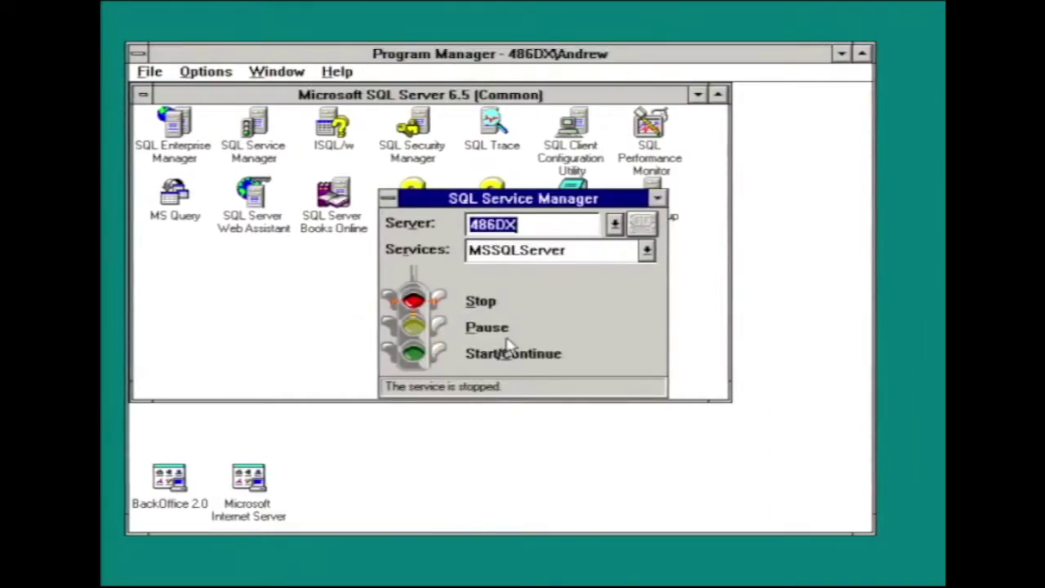
pyautogui.click(487, 358)
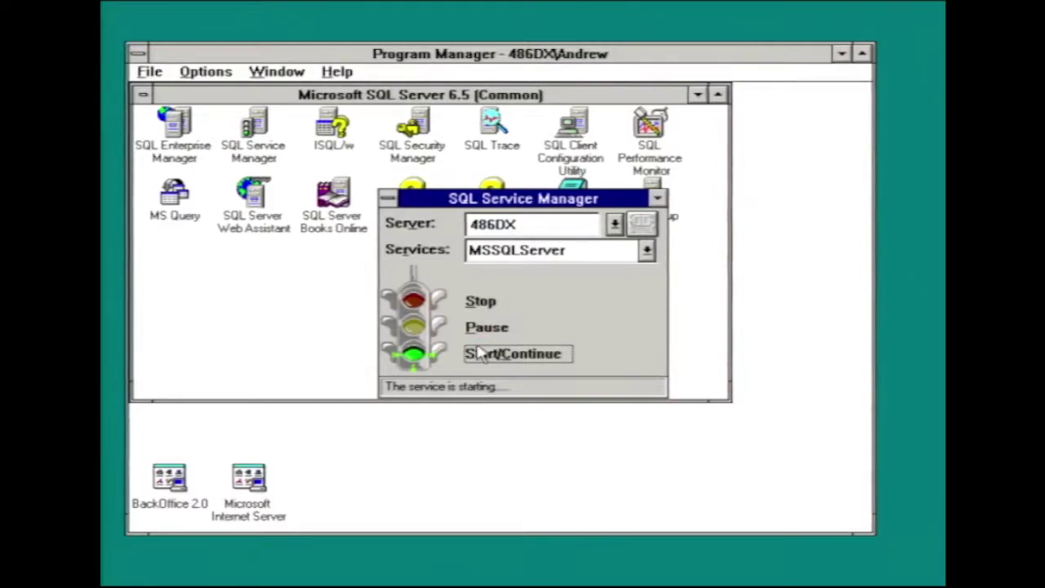
pyautogui.doubleClick(389, 202)
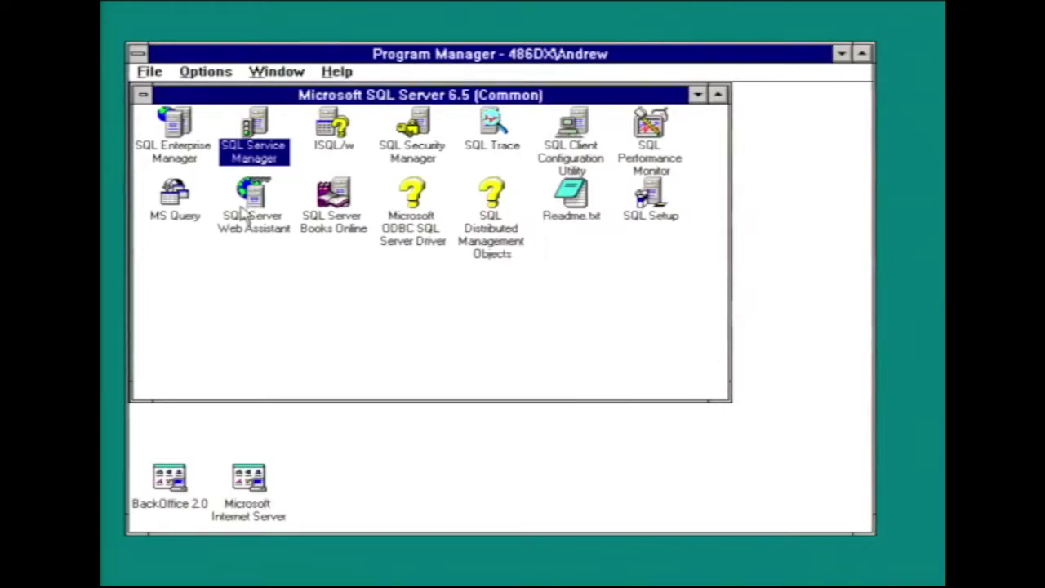
# Confirm WWW, Gopher and FTP show Running in Internet Service Manager, then launch Internet Explorer
pyautogui.doubleClick(249, 481)
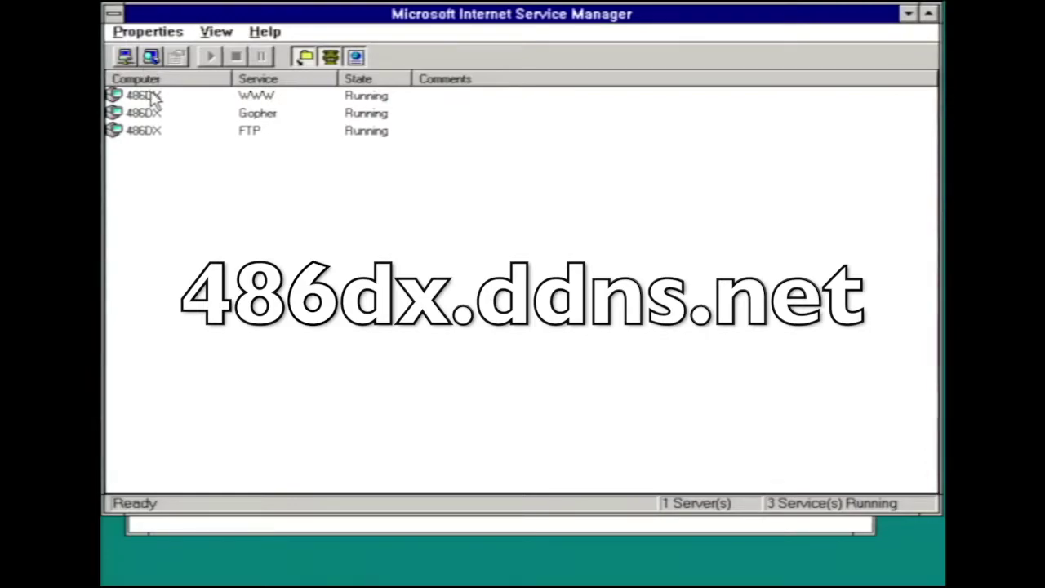
pyautogui.doubleClick(114, 13)
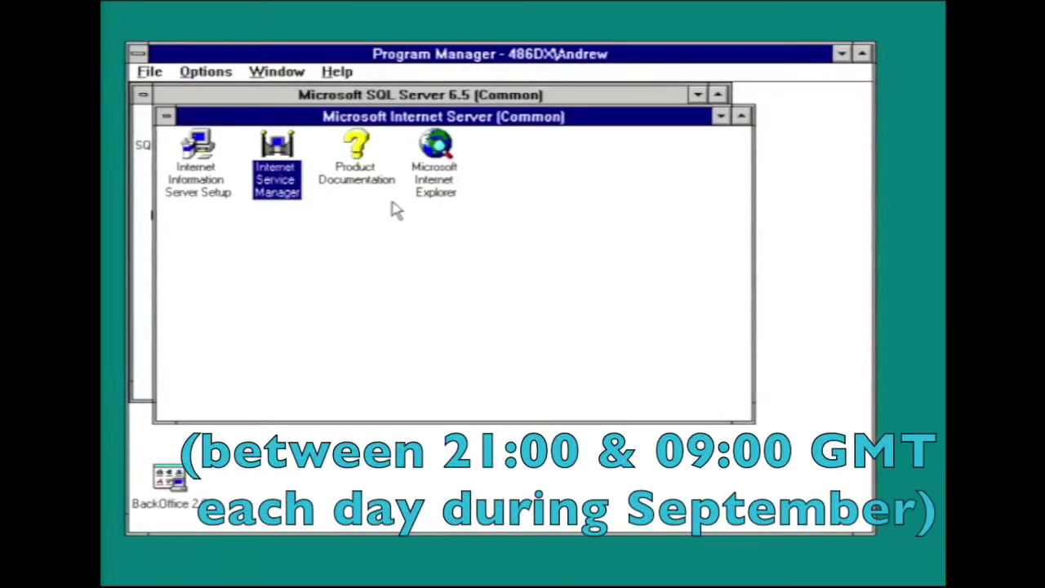
pyautogui.doubleClick(445, 180)
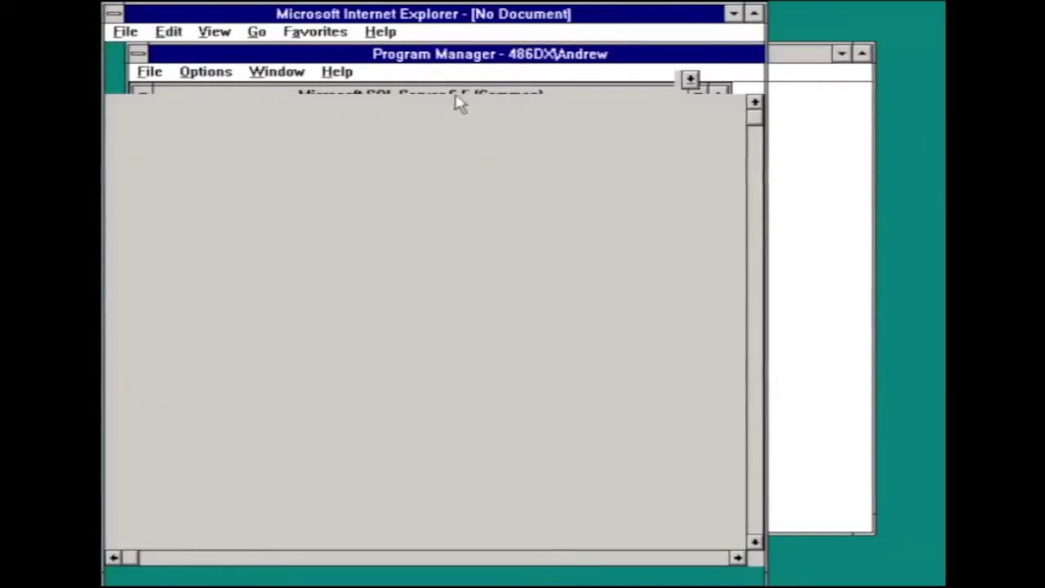
pyautogui.click(753, 13)
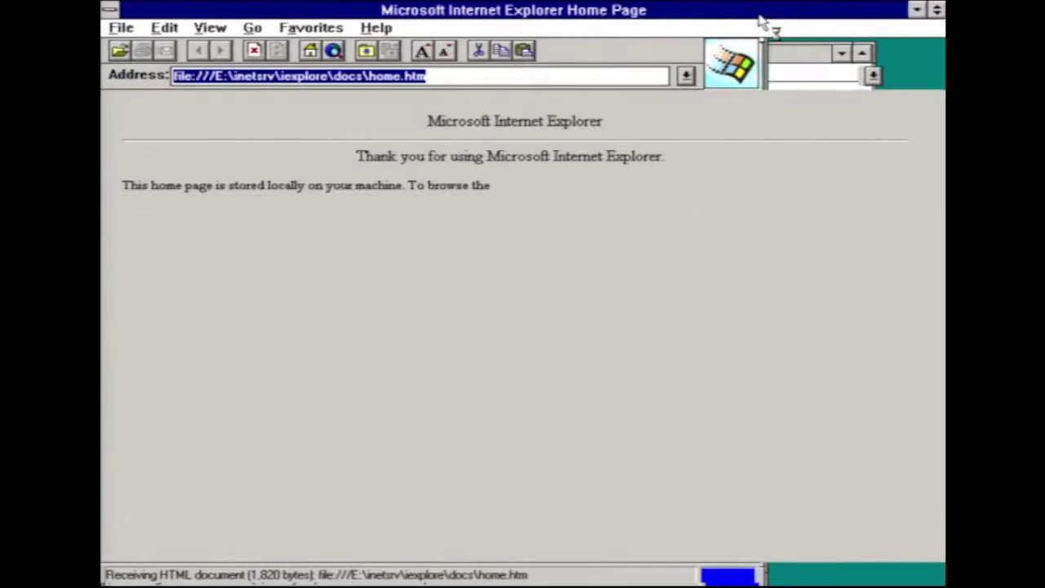
pyautogui.write('486dx')
pyautogui.press('Return')
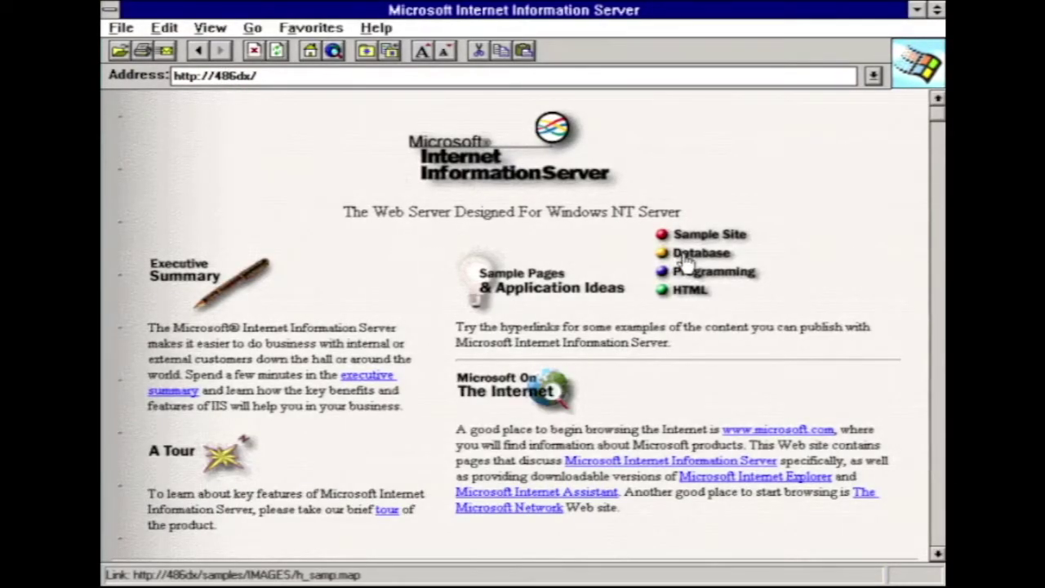
# Go through Sample Site to The Volcano Coffee Company page and scroll down it
pyautogui.click(700, 240)
pyautogui.click(286, 237)
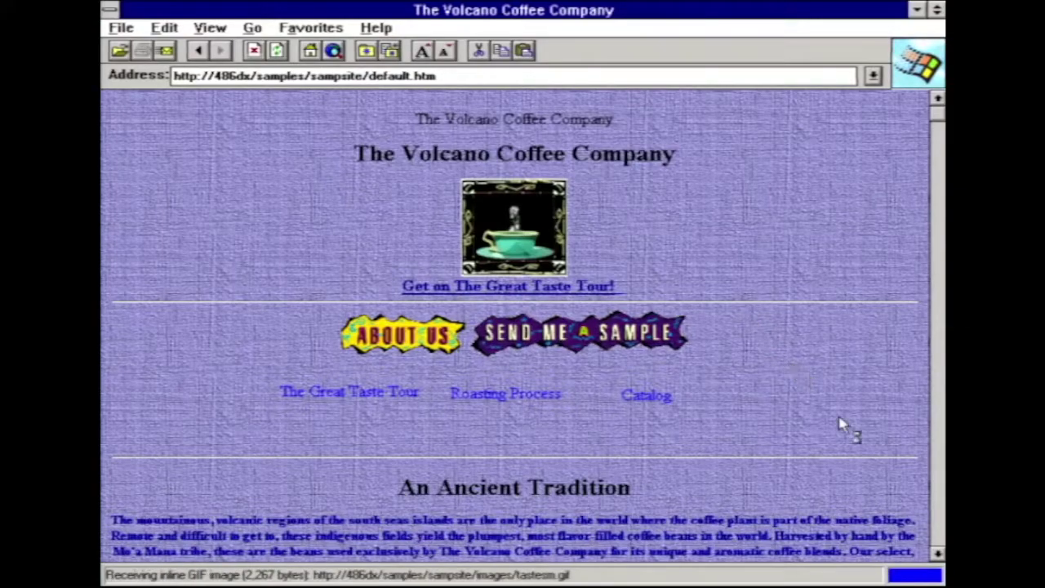
pyautogui.click(936, 553)
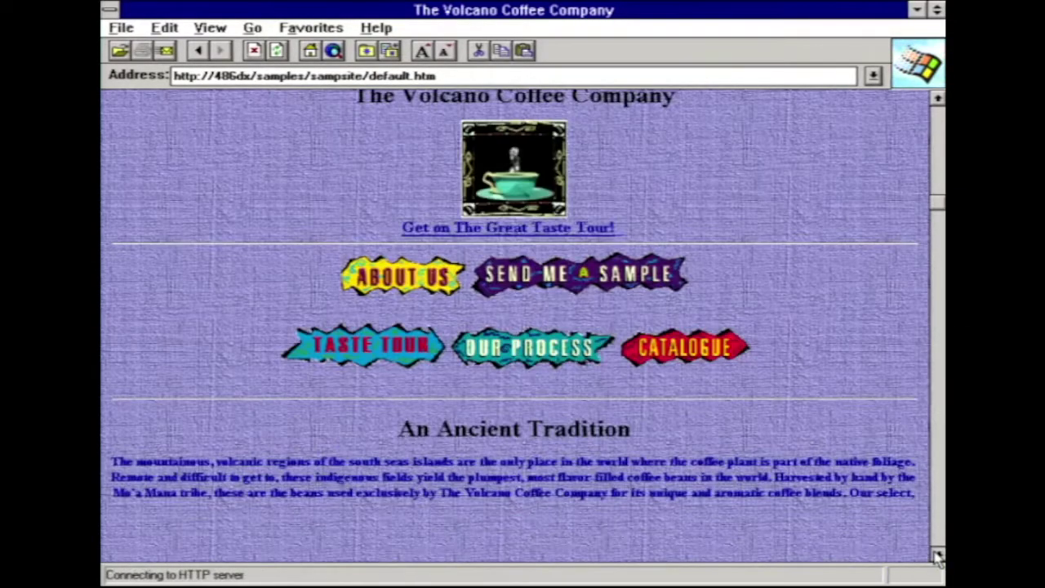
pyautogui.click(937, 555)
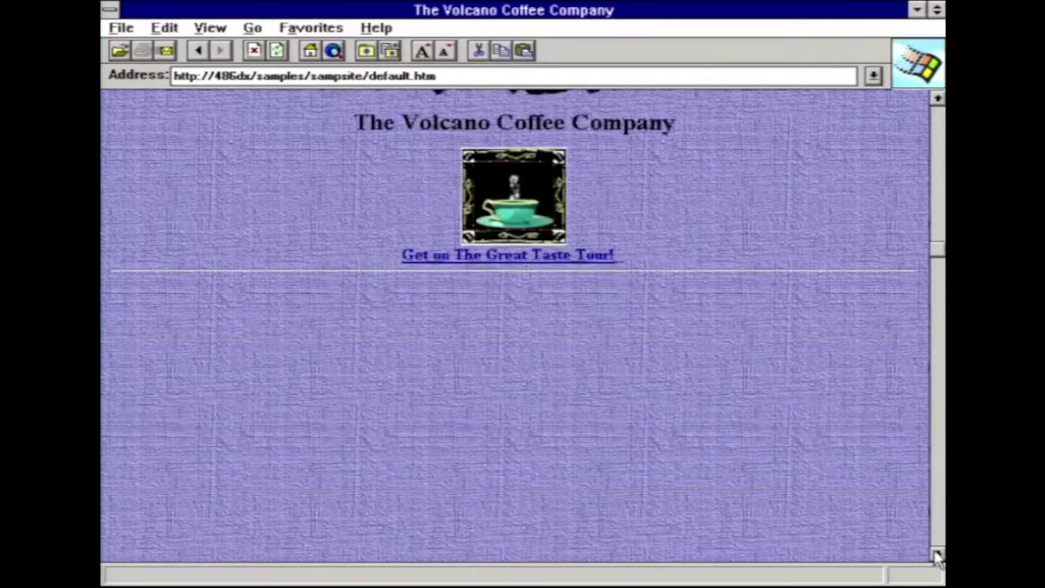
pyautogui.click(937, 555)
pyautogui.click(937, 555)
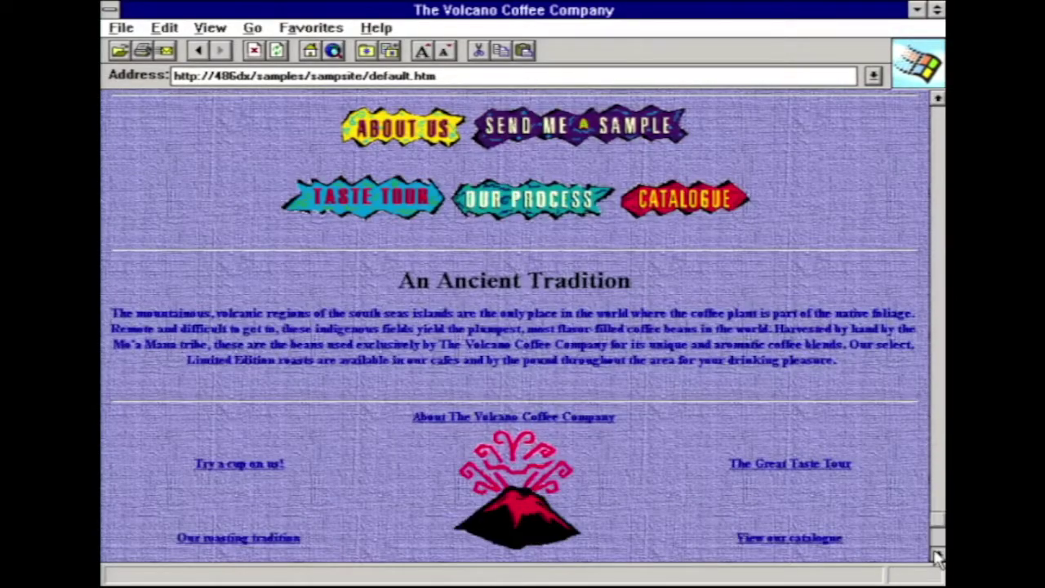